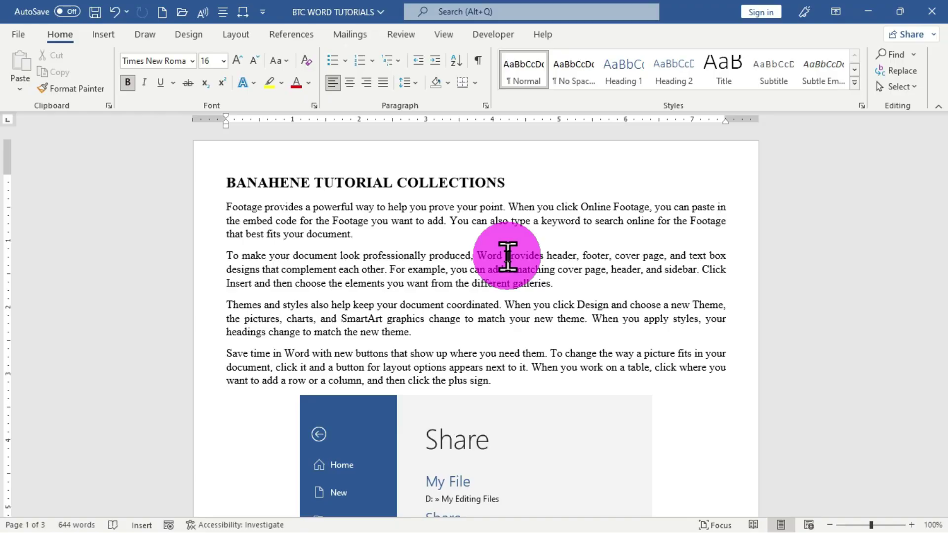
# View the document's print preview three times, returning to the document each time.
pyautogui.hotkey('ctrl', 'F2')
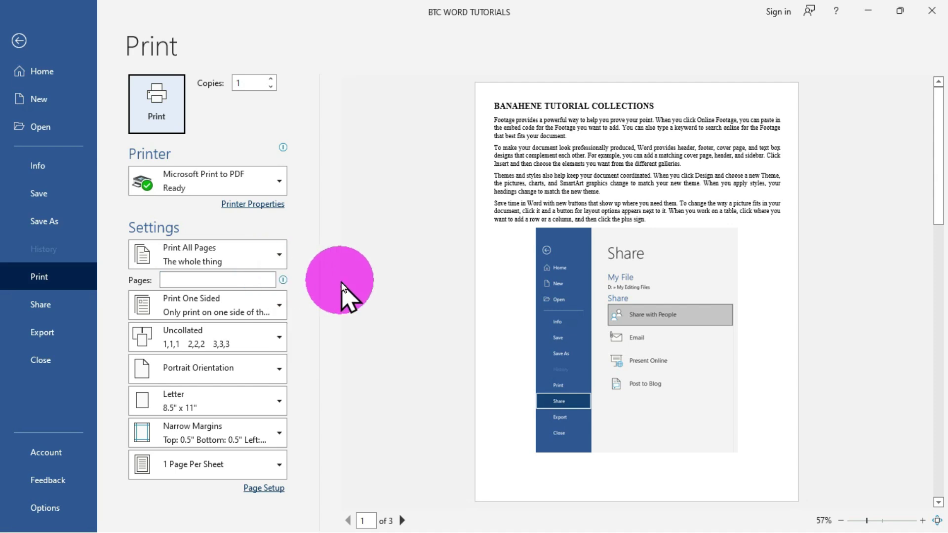
pyautogui.press('Escape')
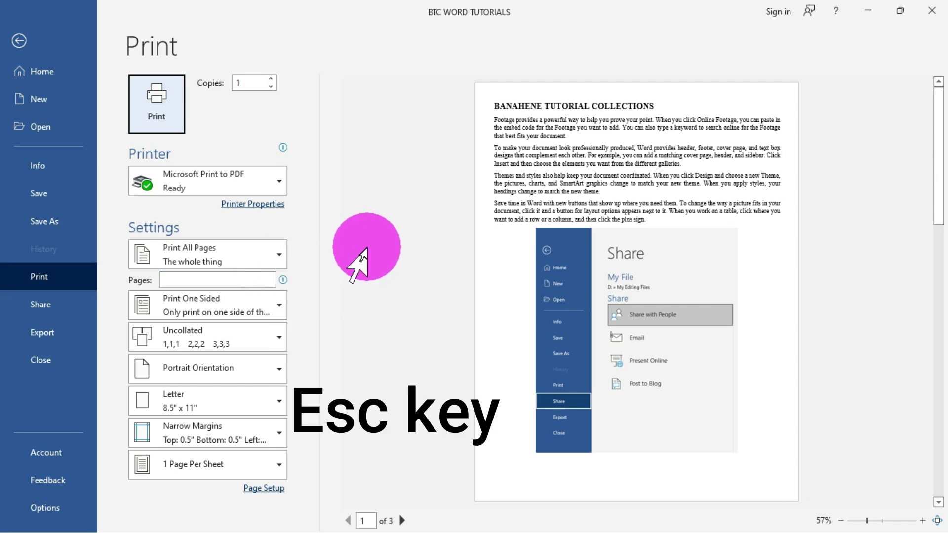
pyautogui.press('Escape')
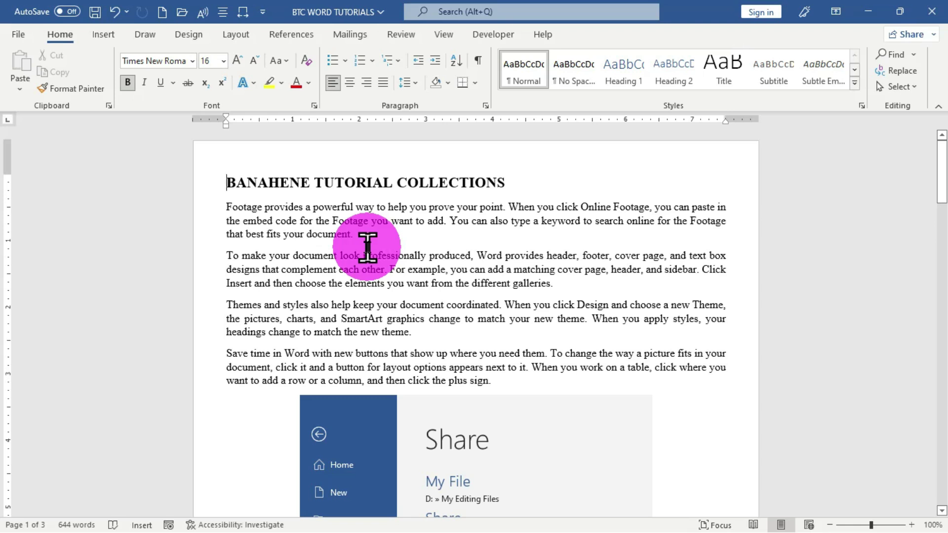
pyautogui.hotkey('ctrl', 'p')
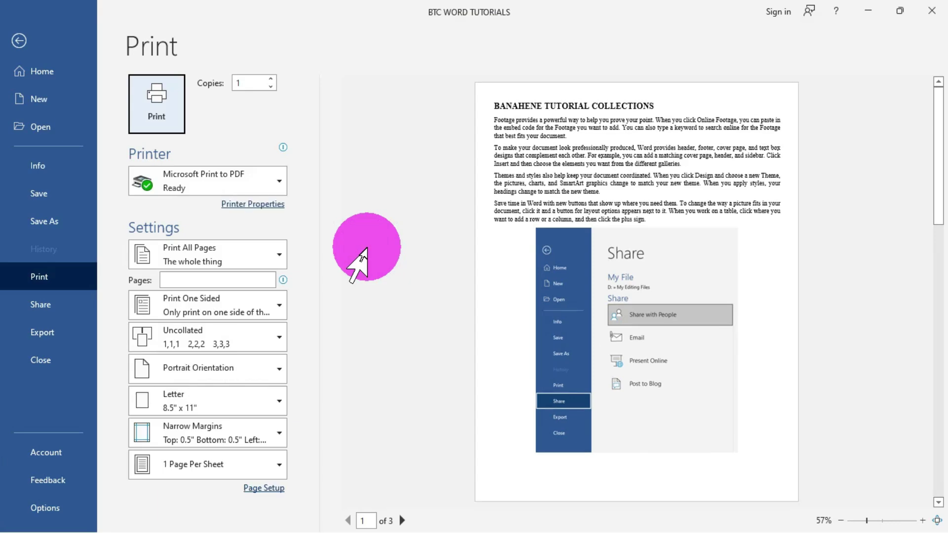
pyautogui.press('Escape')
pyautogui.hotkey('alt', 'f')
pyautogui.press('p')
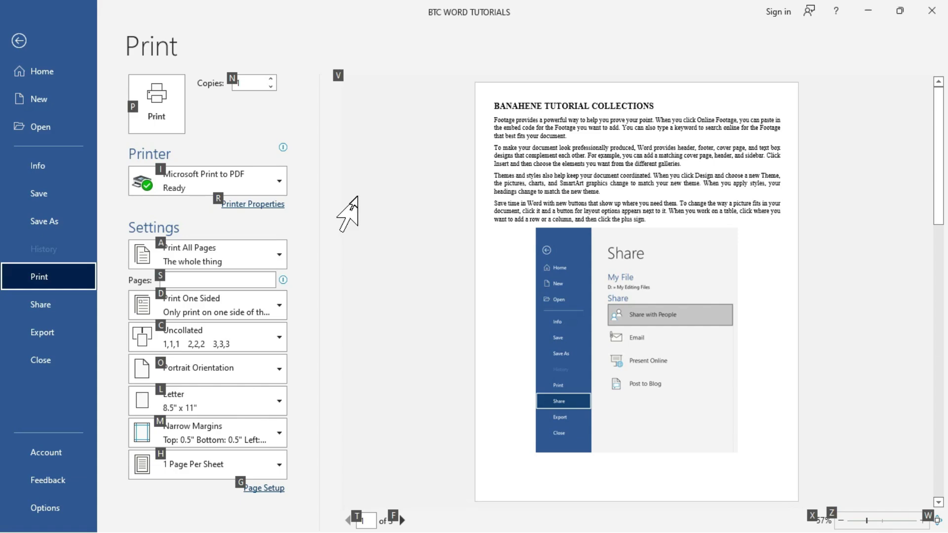
pyautogui.press('Escape')
pyautogui.press('Escape')
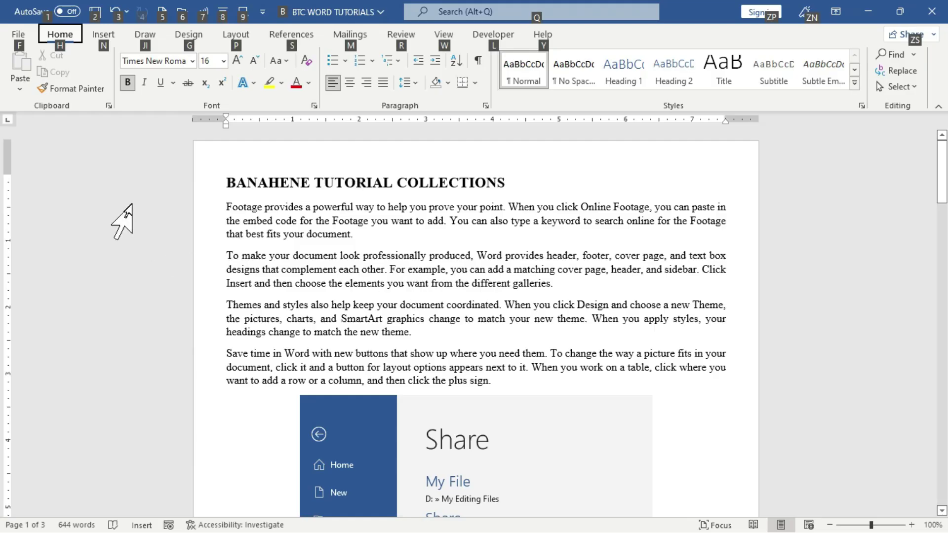
pyautogui.press('Escape')
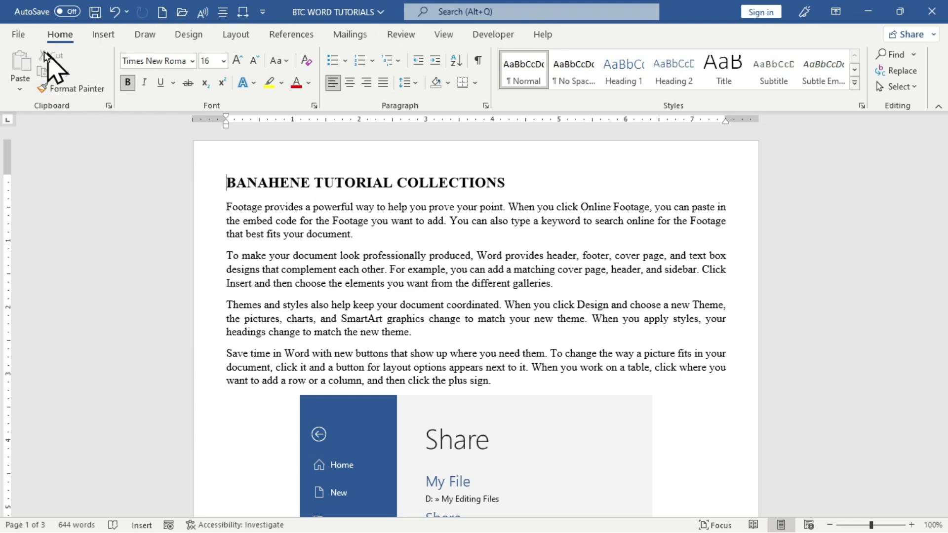
# Open the print settings and preview for the document.
pyautogui.click(20, 35)
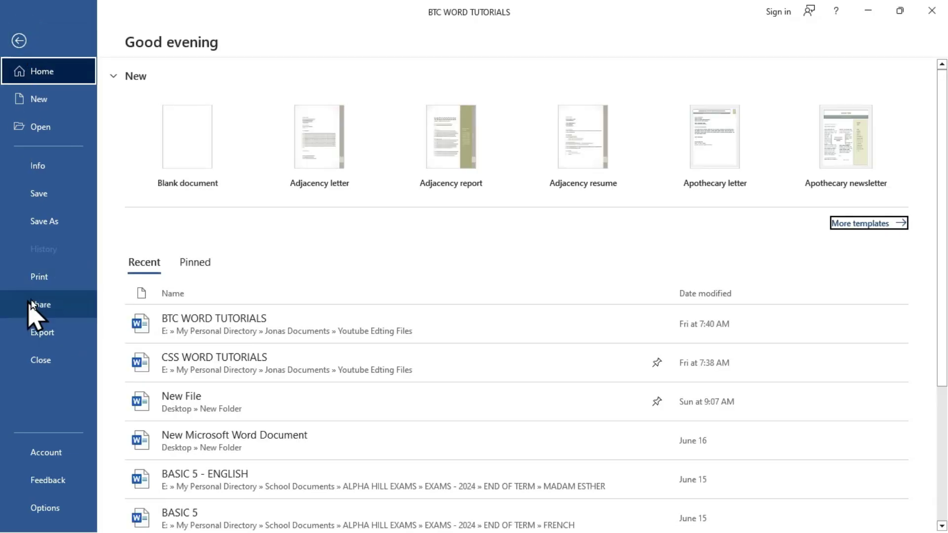
pyautogui.click(55, 277)
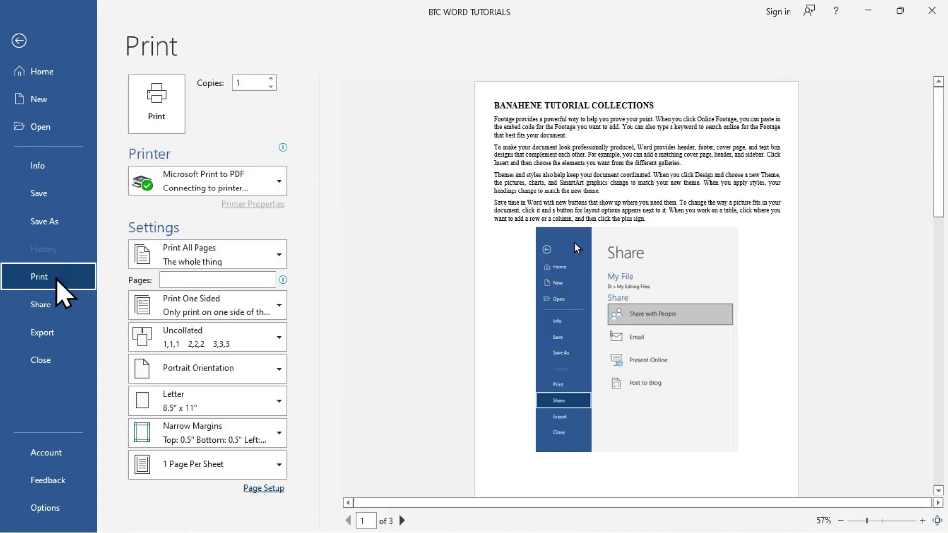
pyautogui.click(460, 276)
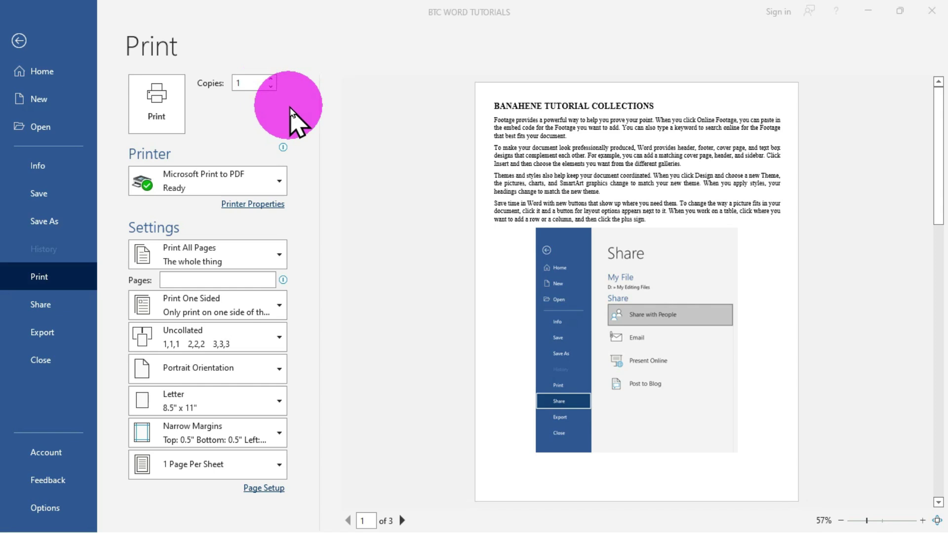
# Raise the number of print copies to 6 and lower it to 3.
pyautogui.click(272, 79)
pyautogui.click(272, 79)
pyautogui.click(272, 79)
pyautogui.click(272, 79)
pyautogui.click(272, 79)
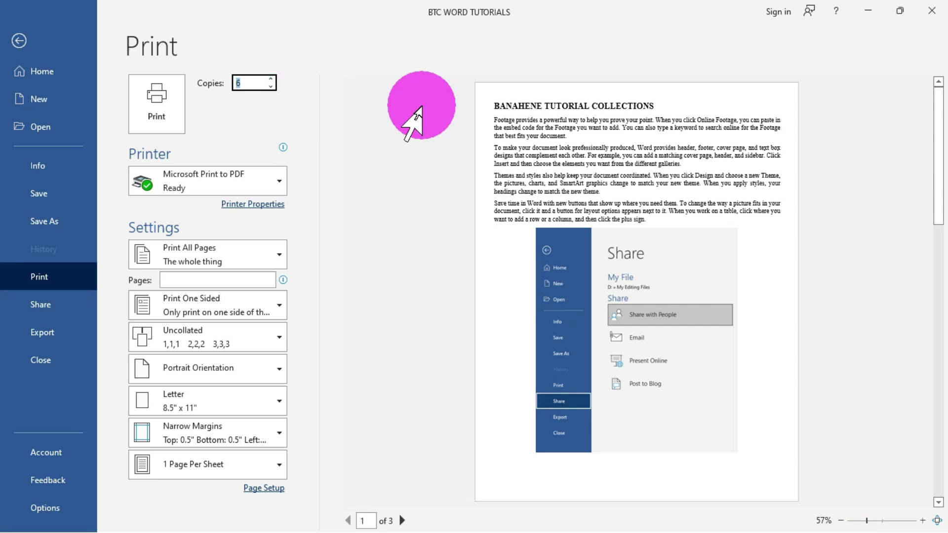
pyautogui.click(273, 87)
pyautogui.click(273, 87)
pyautogui.click(273, 88)
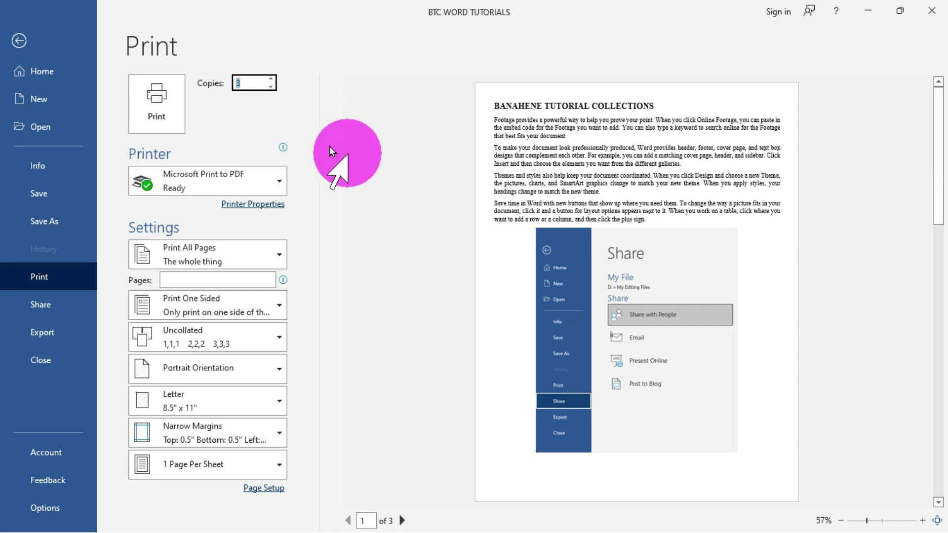
# Set the number of print copies to 10.
pyautogui.click(245, 83)
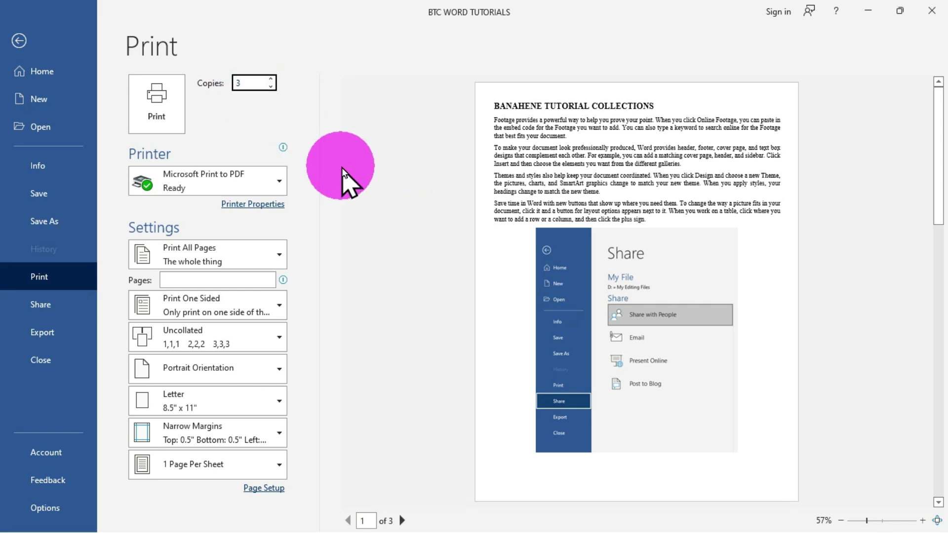
pyautogui.press('BackSpace')
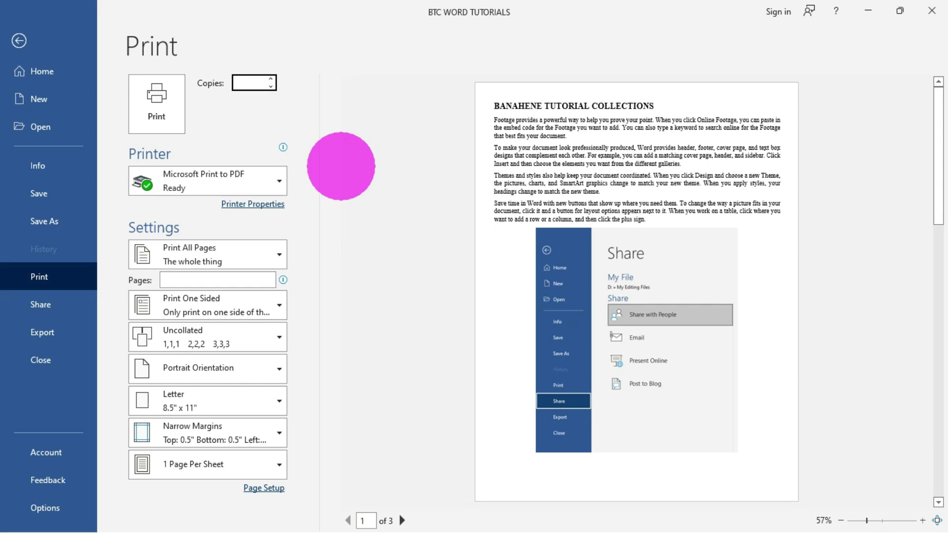
pyautogui.write('10')
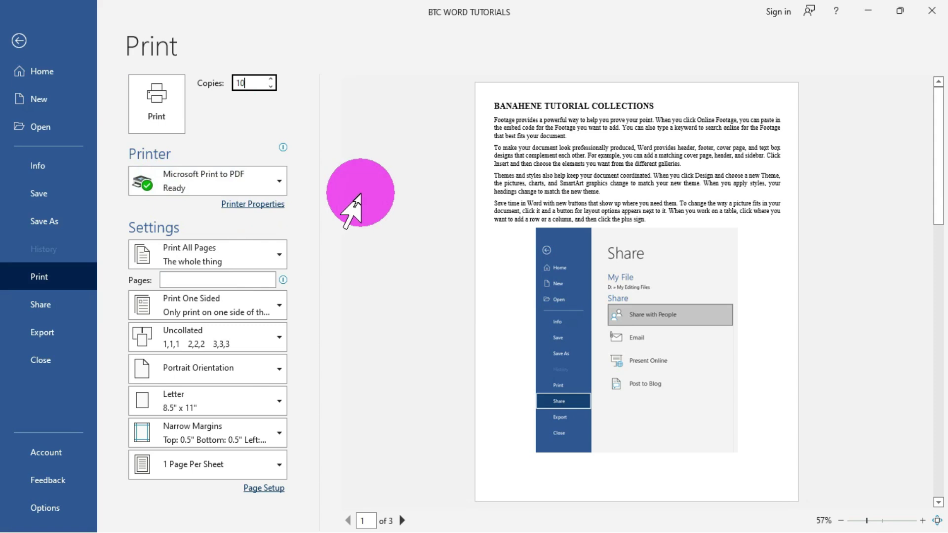
# Look through the list of available printers and check the status of the selected Microsoft Print to PDF printer.
pyautogui.click(279, 185)
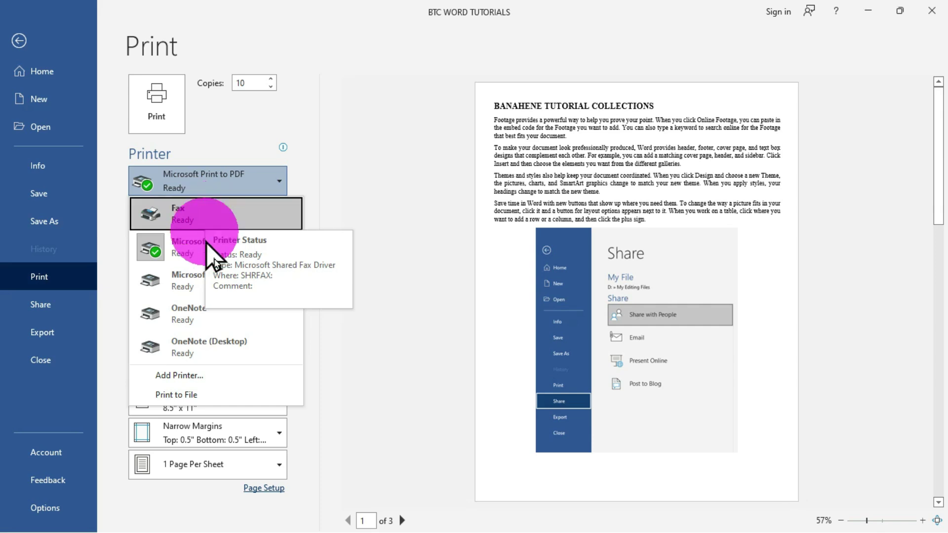
pyautogui.click(236, 182)
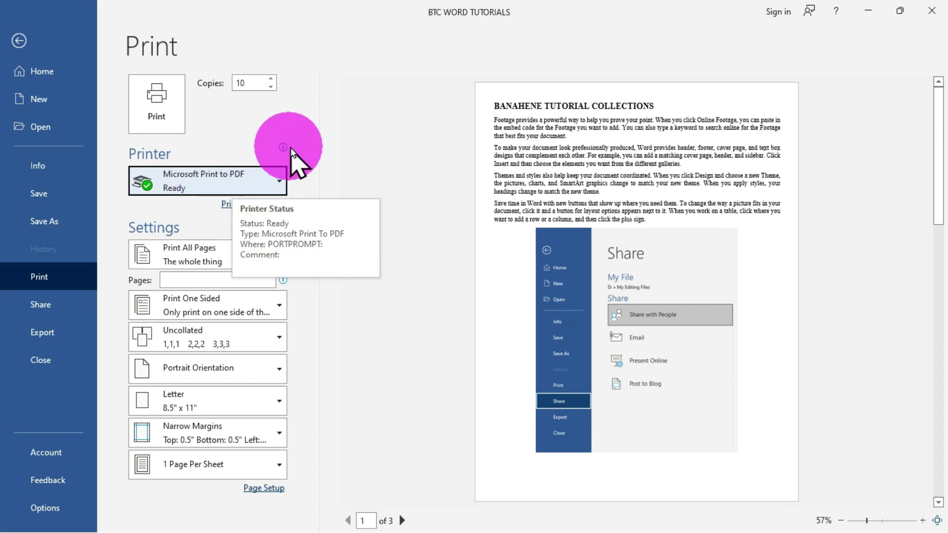
pyautogui.moveTo(282, 147)
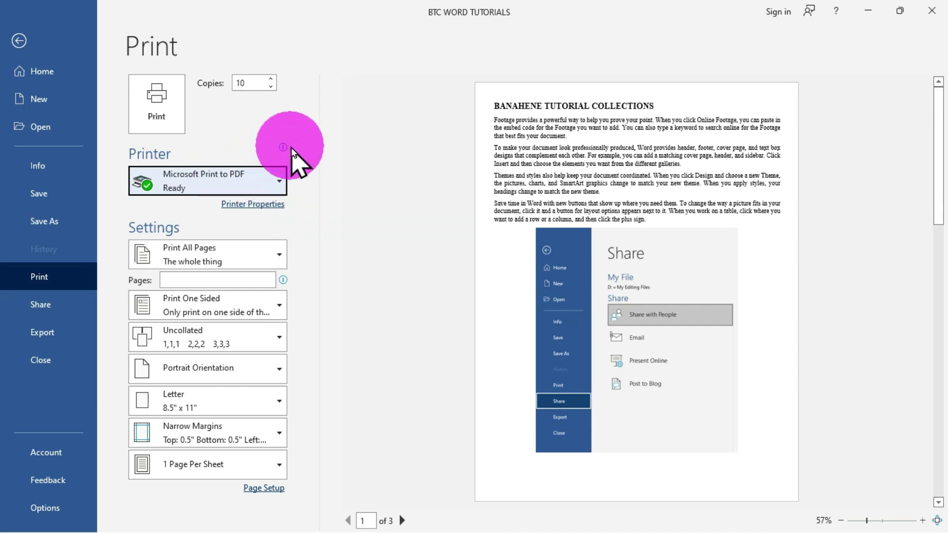
pyautogui.moveTo(285, 148)
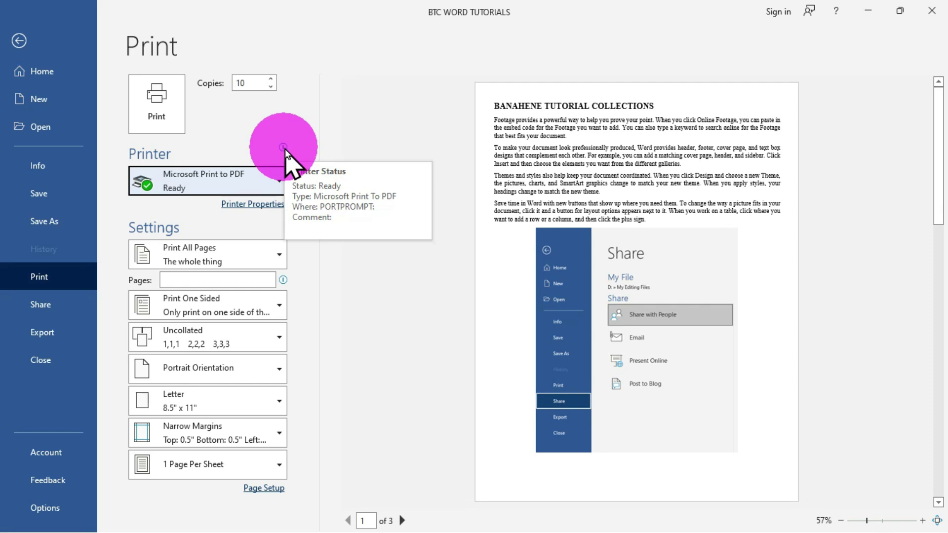
# Choose Microsoft XPS Document Writer as the printer and check its status.
pyautogui.click(268, 190)
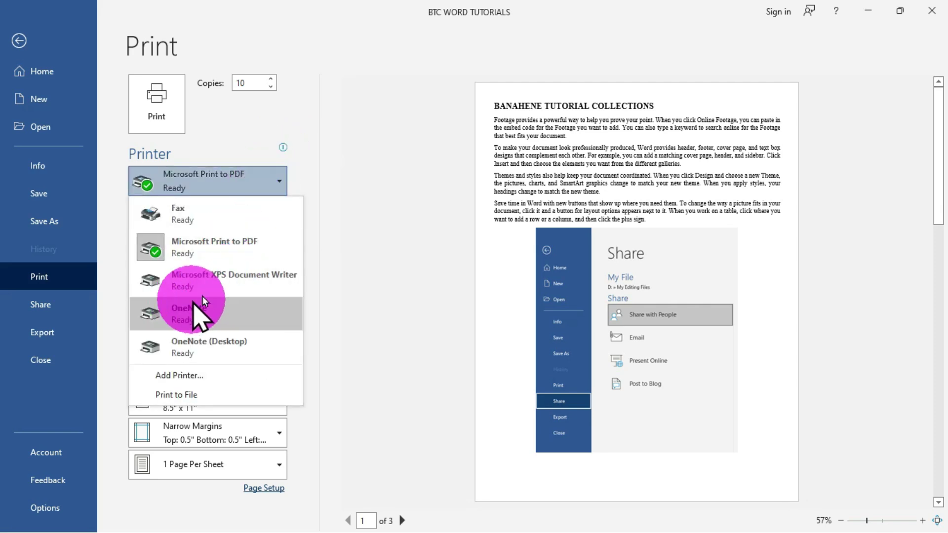
pyautogui.click(219, 290)
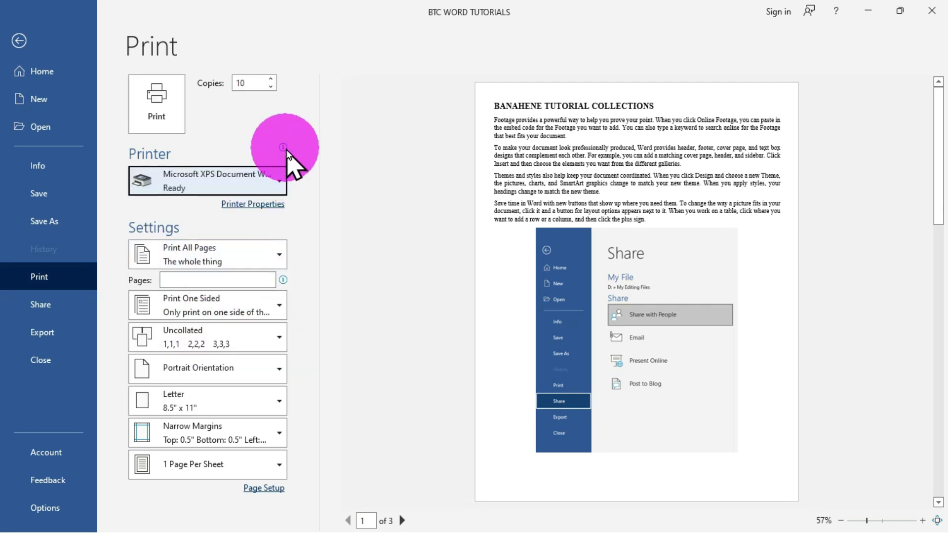
pyautogui.moveTo(284, 148)
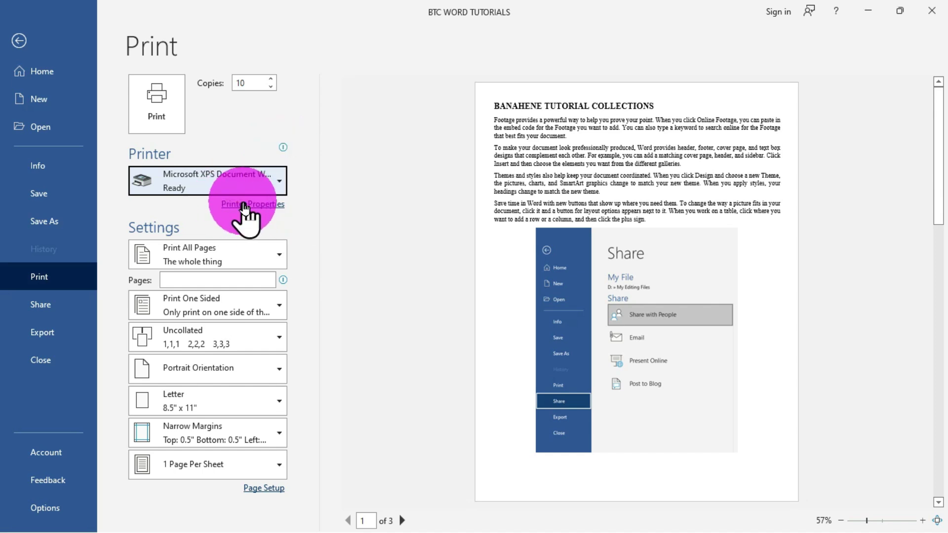
# Set the page orientation to Landscape in the Microsoft XPS Document Writer printer properties.
pyautogui.click(249, 206)
pyautogui.moveTo(205, 26); pyautogui.dragTo(497, 76)
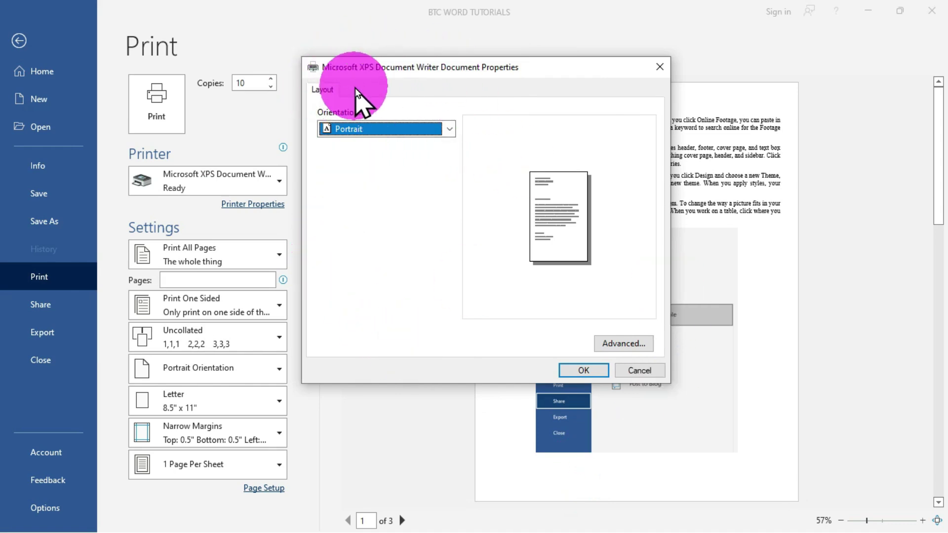
pyautogui.click(321, 91)
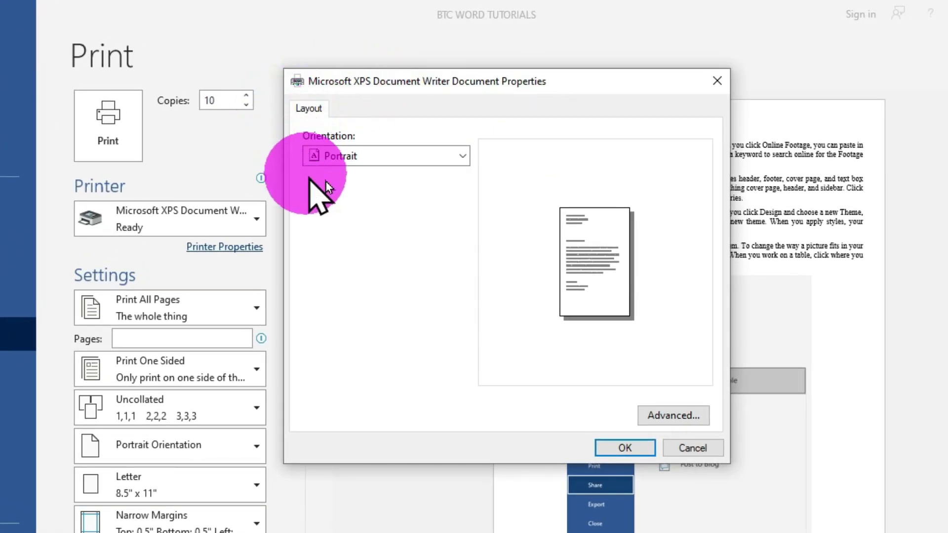
pyautogui.click(459, 162)
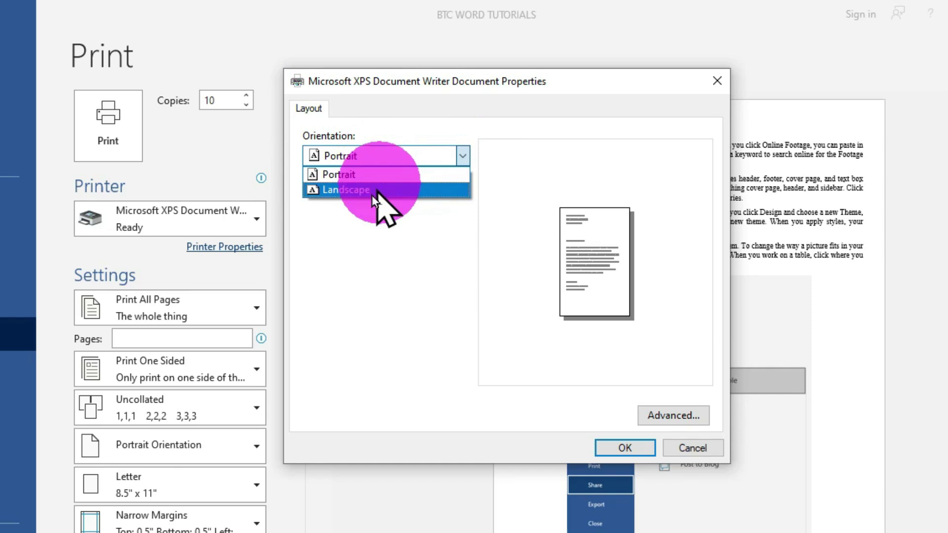
pyautogui.click(412, 191)
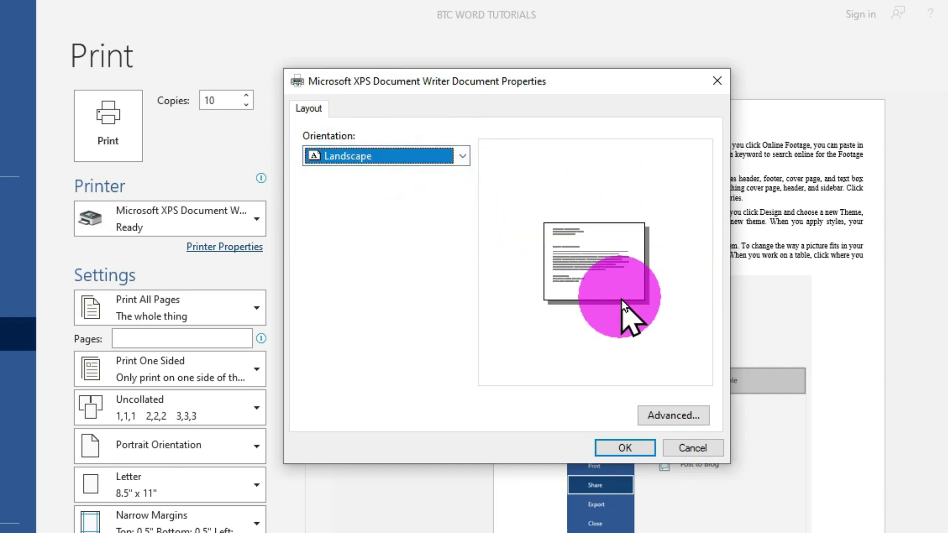
# Open the printer's advanced options and browse the available paper sizes, keeping Letter.
pyautogui.click(672, 416)
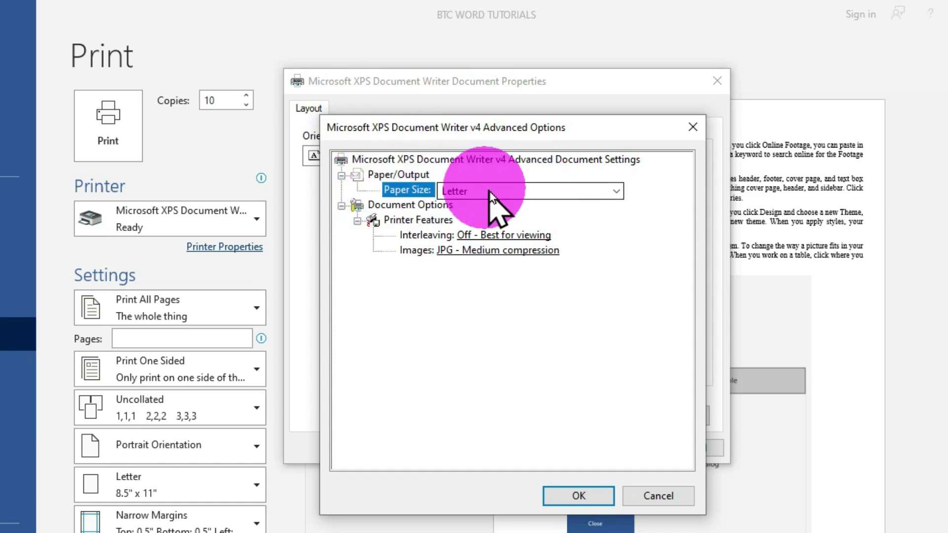
pyautogui.click(617, 191)
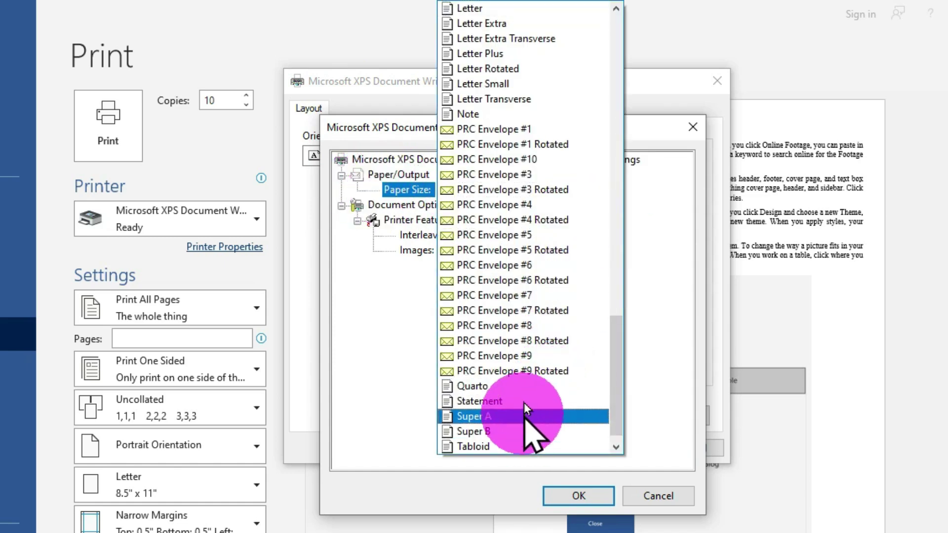
pyautogui.moveTo(615, 371); pyautogui.dragTo(621, 67)
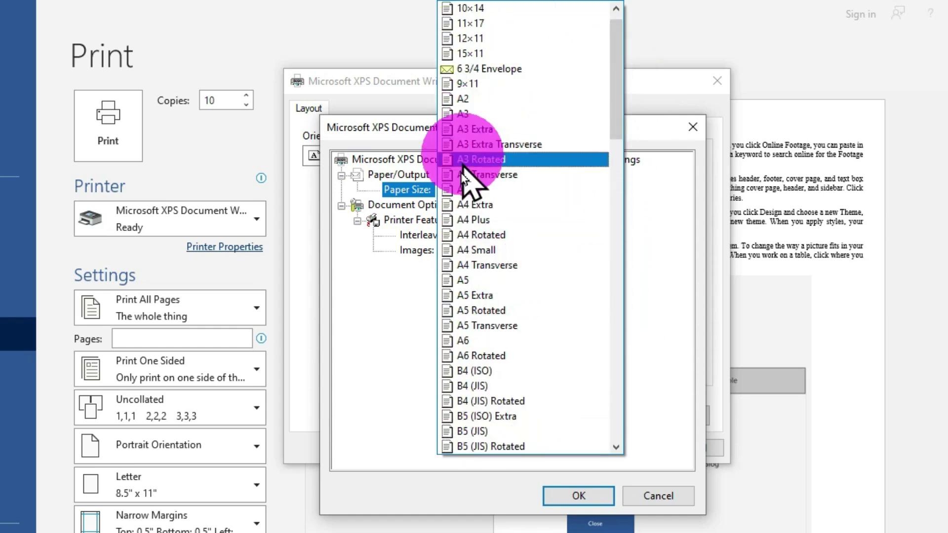
pyautogui.click(454, 223)
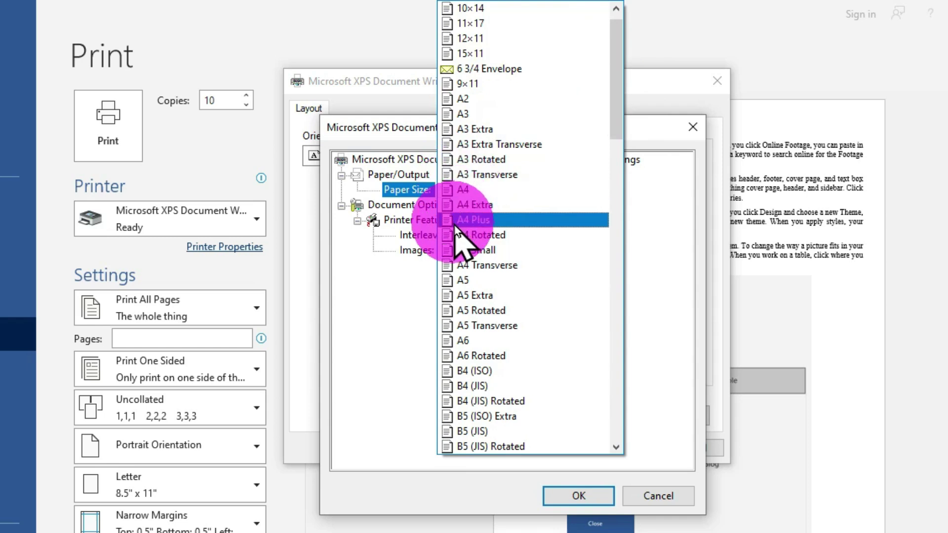
pyautogui.moveTo(453, 250); pyautogui.dragTo(595, 187)
pyautogui.click(644, 131)
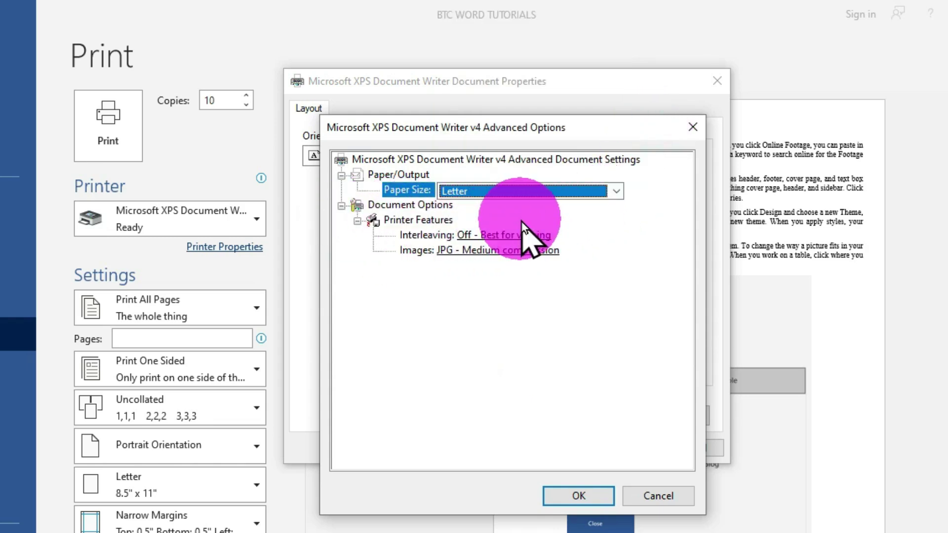
# Review the document options in the printer's advanced settings and choose "Off - Best for viewing" for Interleaving.
pyautogui.click(344, 206)
pyautogui.click(344, 206)
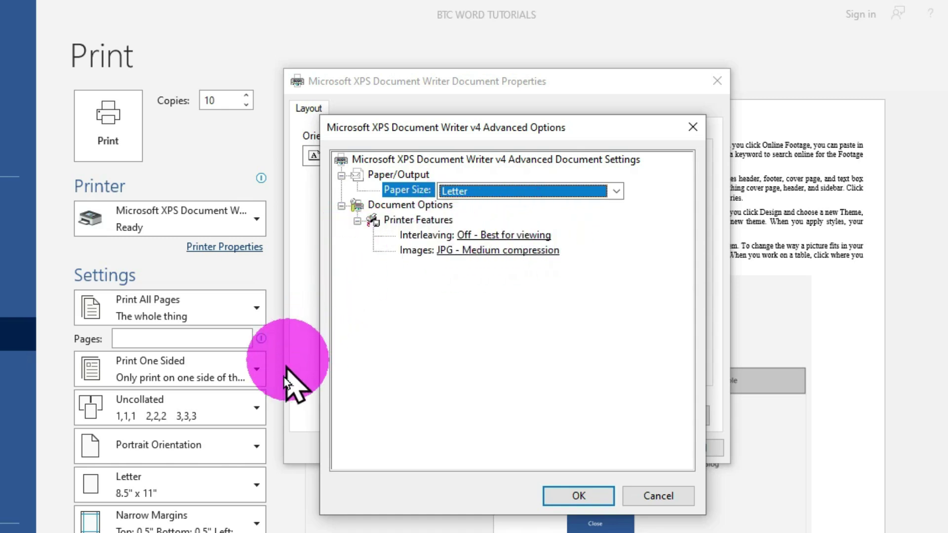
pyautogui.click(511, 236)
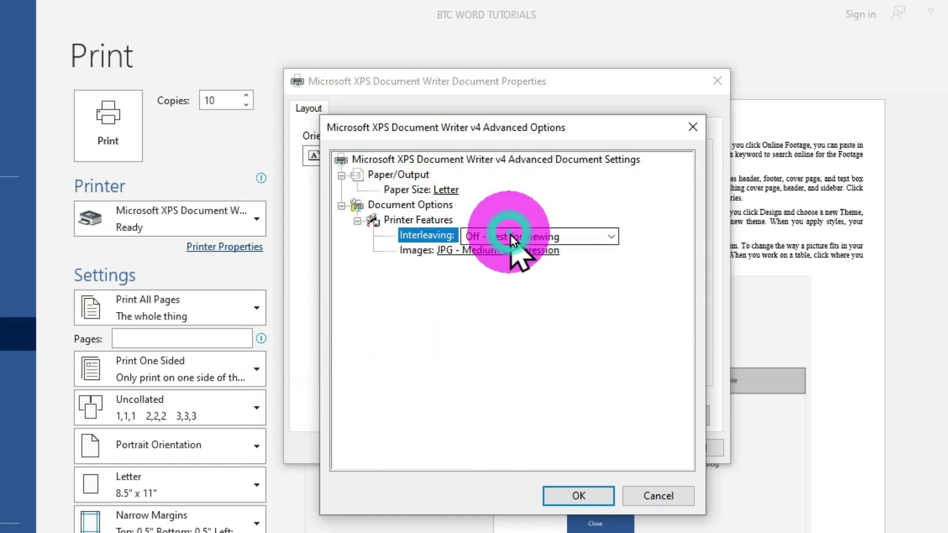
pyautogui.click(615, 237)
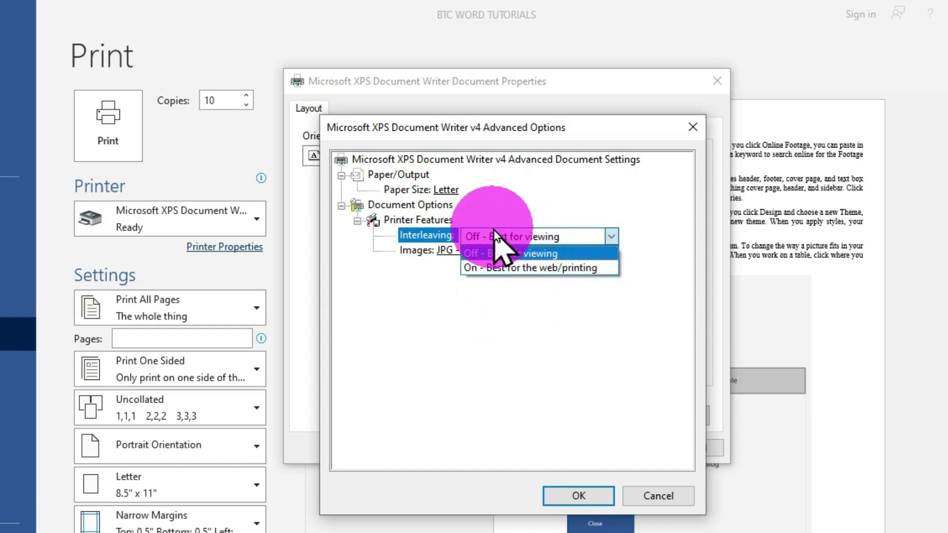
pyautogui.click(498, 252)
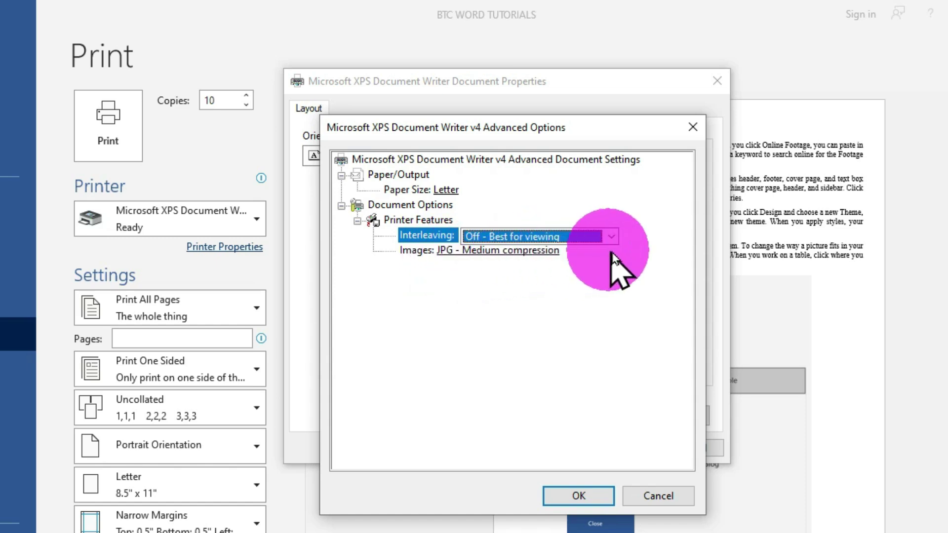
# Review the image compression choices, keeping JPG - Medium compression, and confirm the printer's advanced options.
pyautogui.click(531, 251)
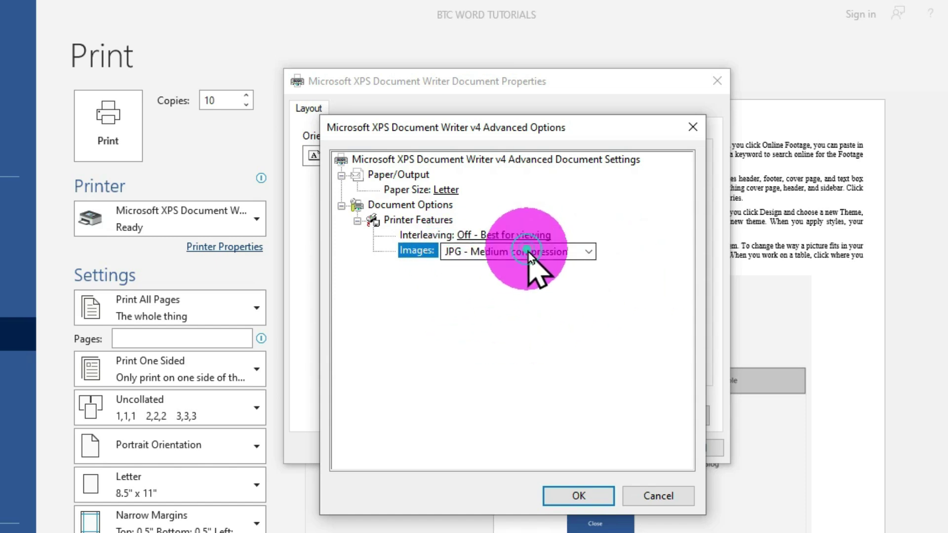
pyautogui.click(587, 252)
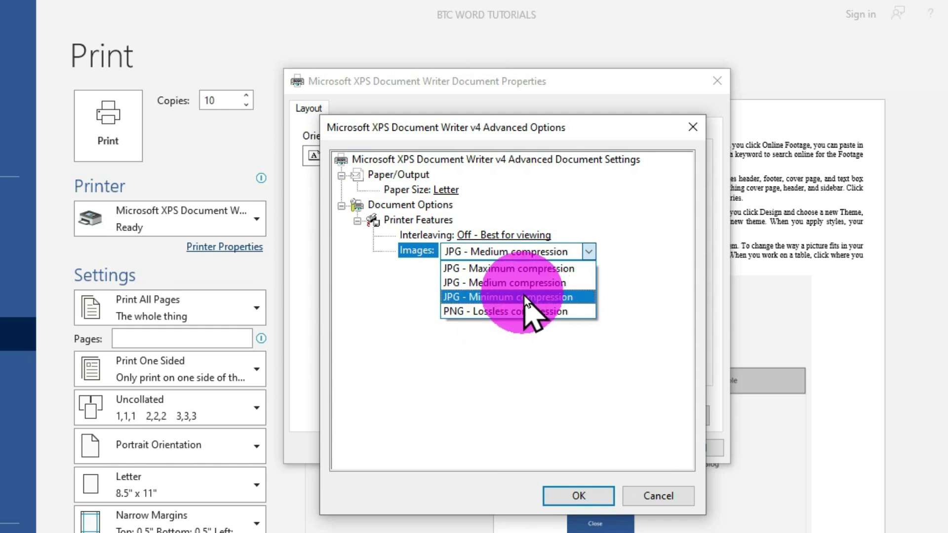
pyautogui.click(592, 254)
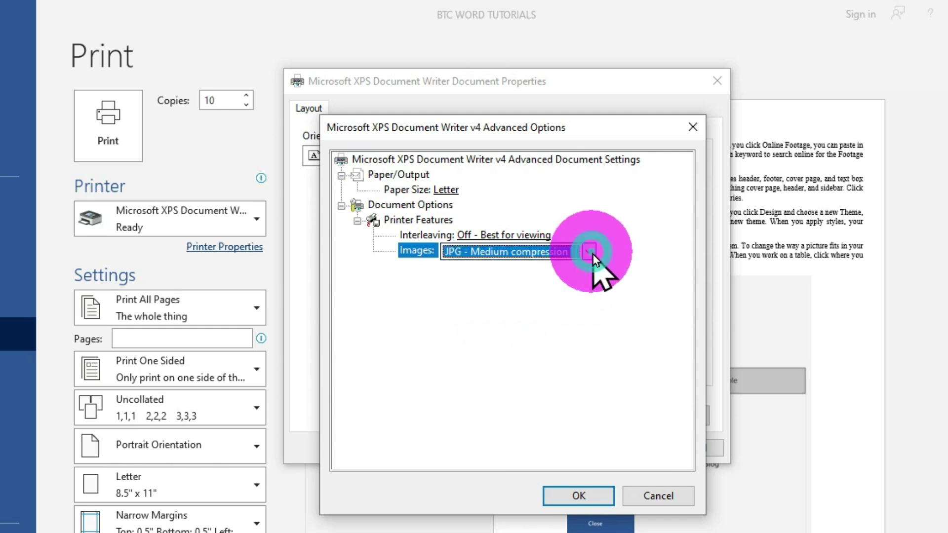
pyautogui.click(582, 504)
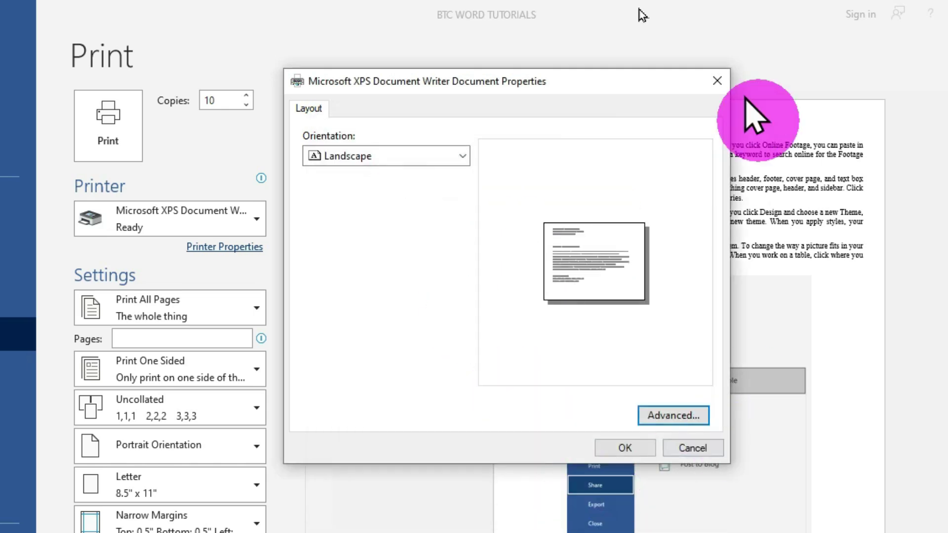
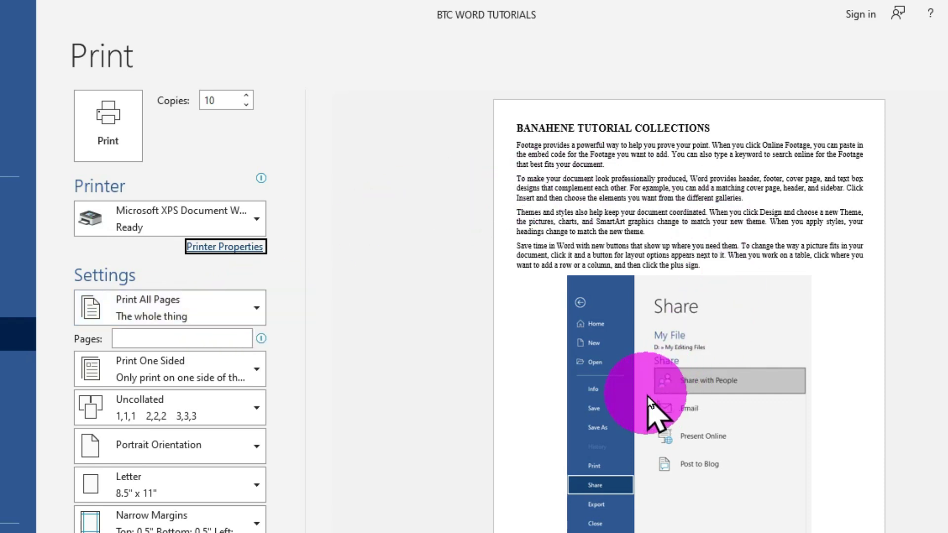
# Select the document's first paragraph and set the print range to Print Selection.
pyautogui.click(256, 309)
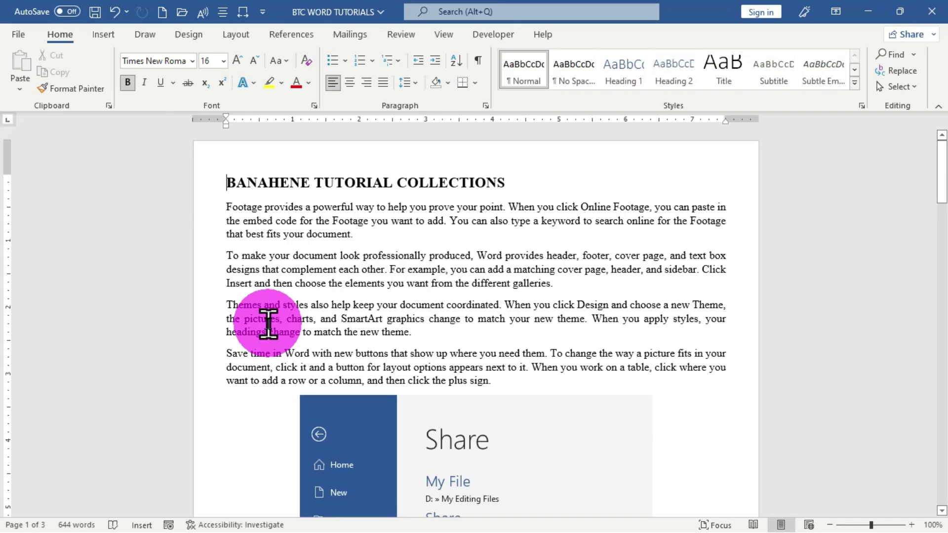
pyautogui.press('Down')
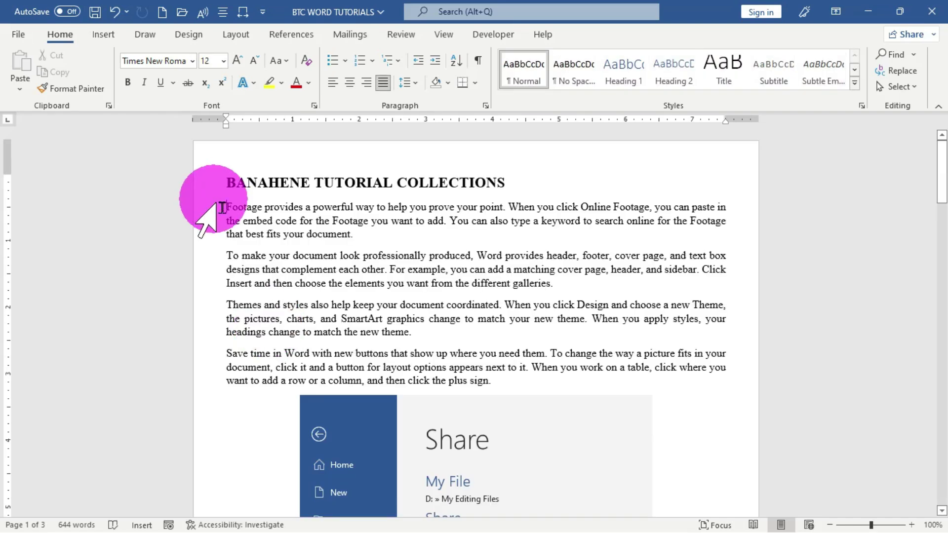
pyautogui.click(223, 207)
pyautogui.moveTo(223, 207); pyautogui.dragTo(366, 227)
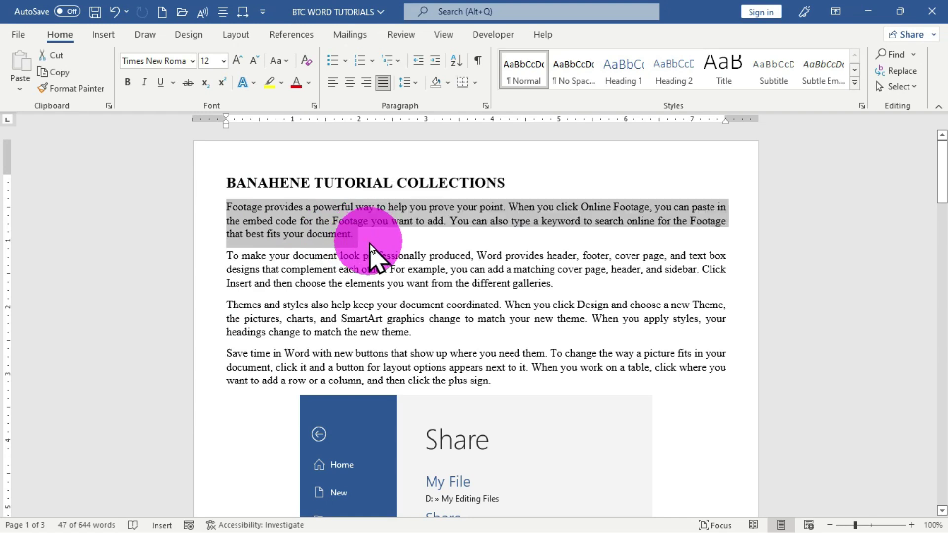
pyautogui.hotkey('ctrl', 'p')
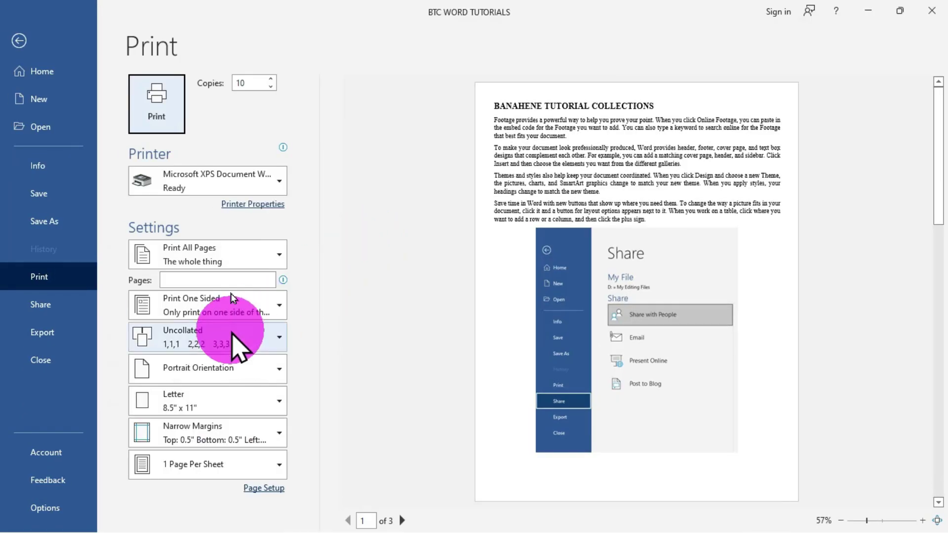
pyautogui.click(232, 256)
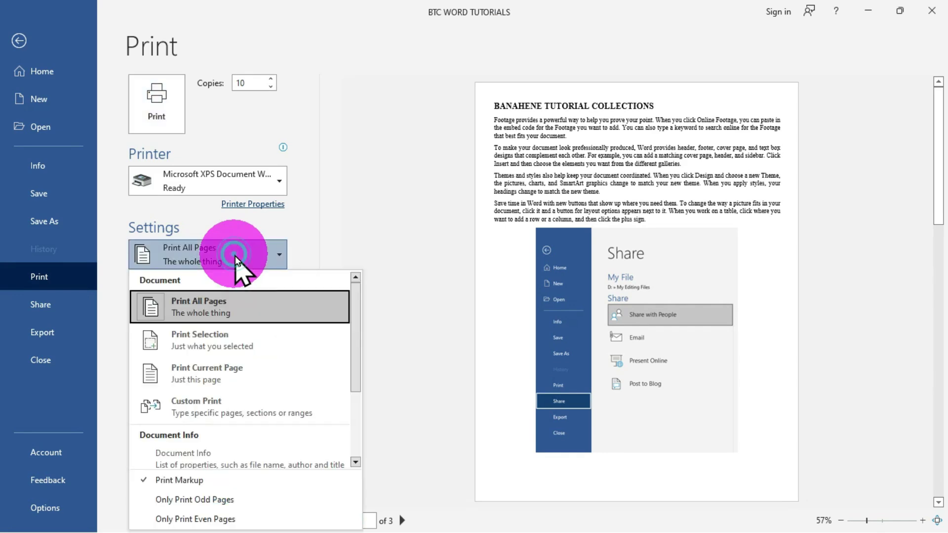
pyautogui.click(292, 346)
pyautogui.click(157, 93)
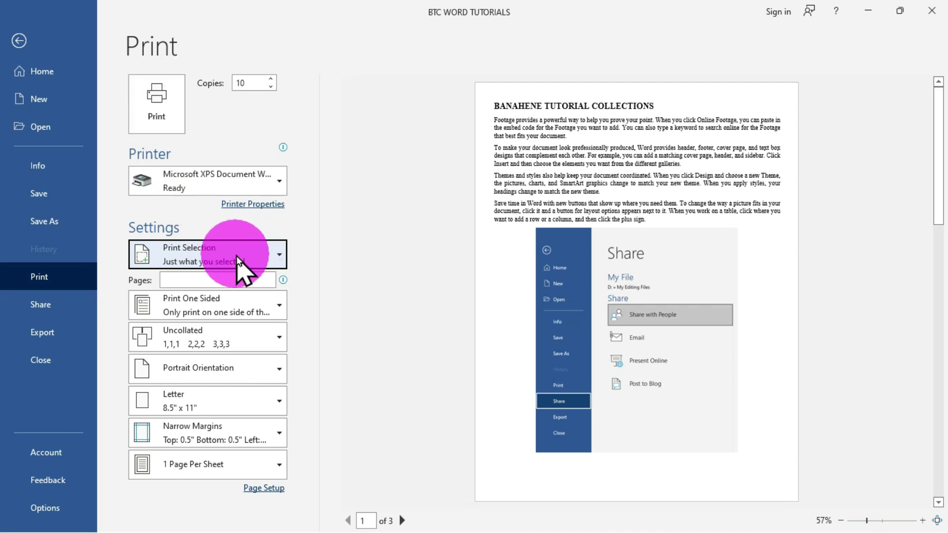
# Set the print range to Print Current Page, and replace it with a custom print of pages 1,3.
pyautogui.click(261, 258)
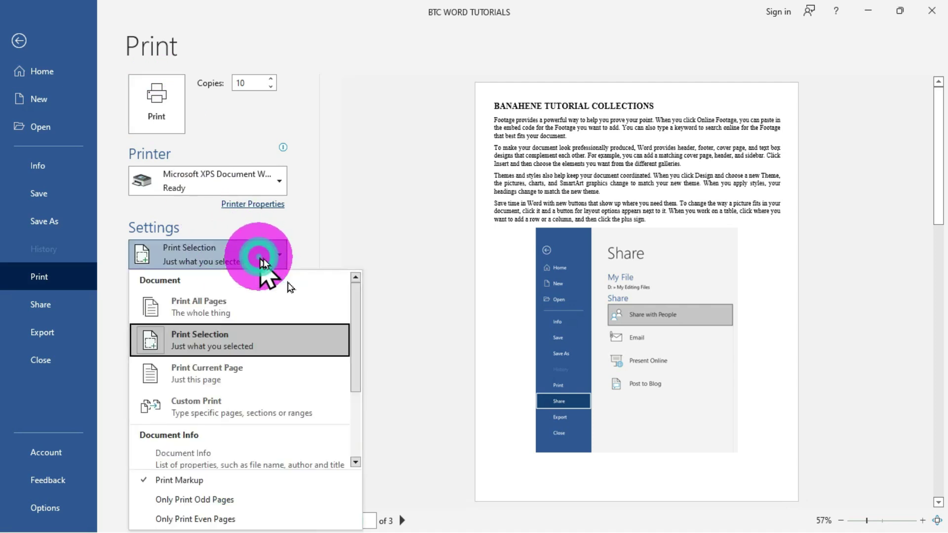
pyautogui.click(244, 374)
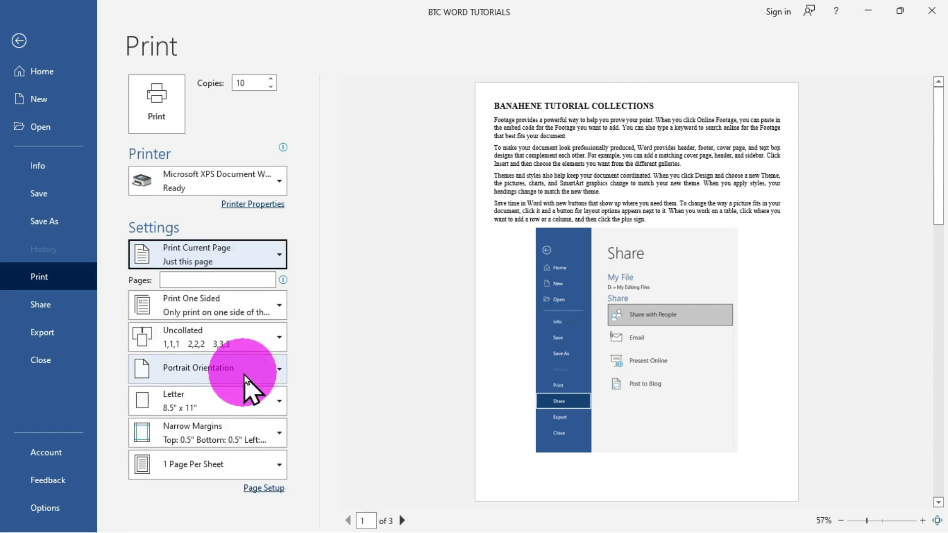
pyautogui.click(173, 279)
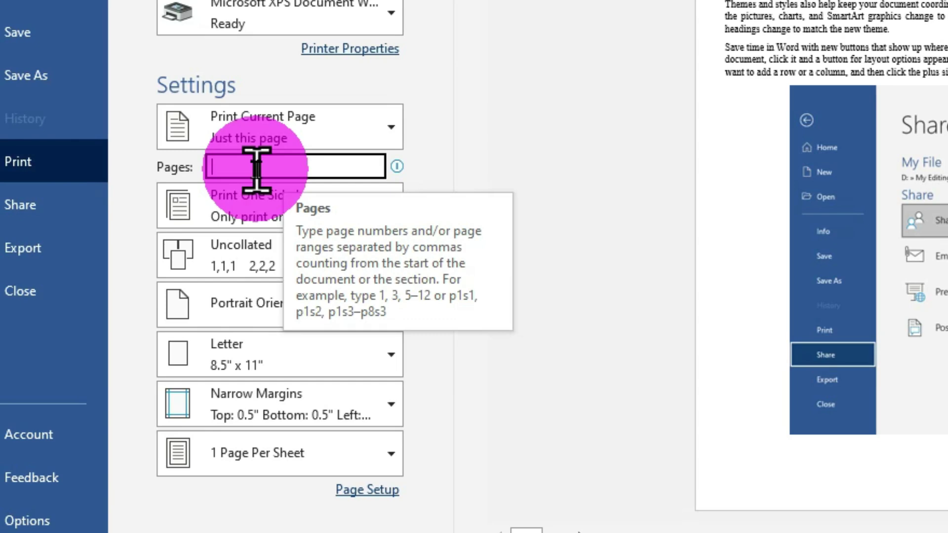
pyautogui.write('1')
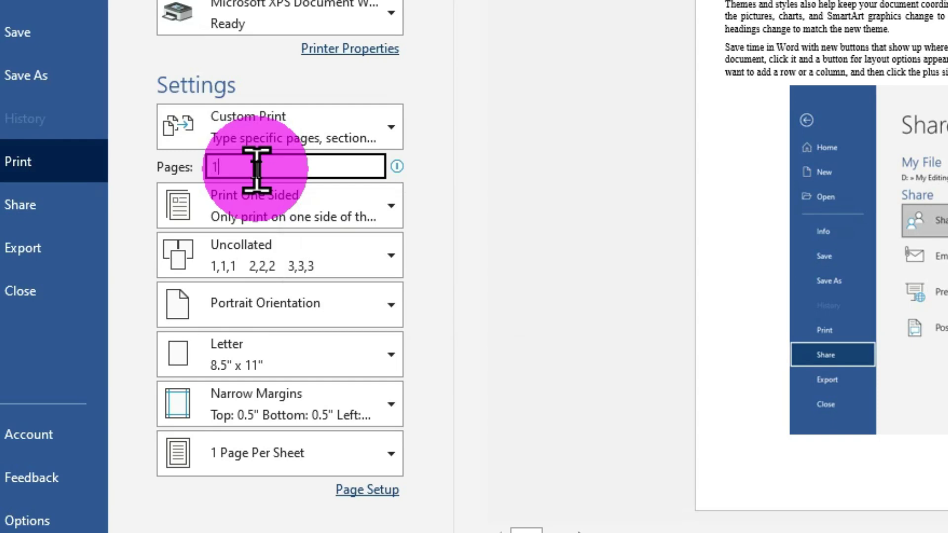
pyautogui.write(',')
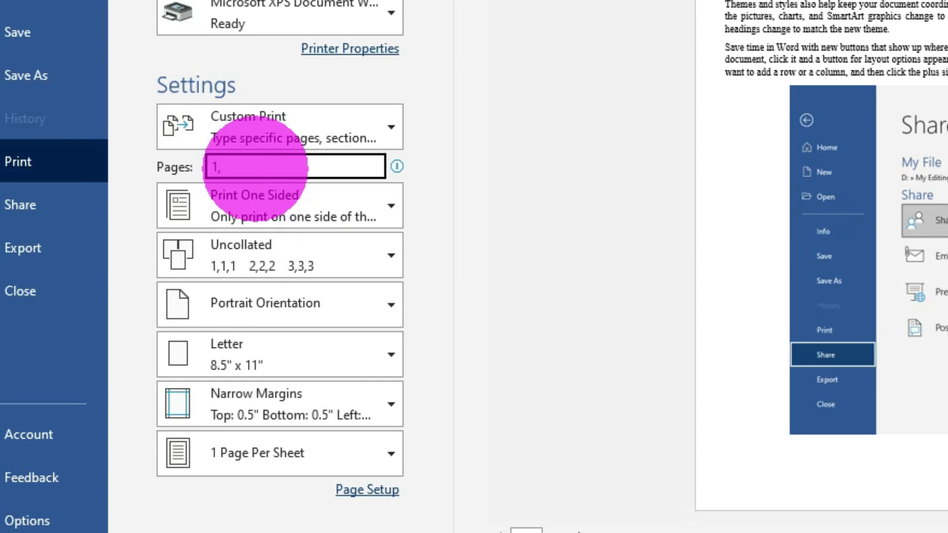
pyautogui.write('3')
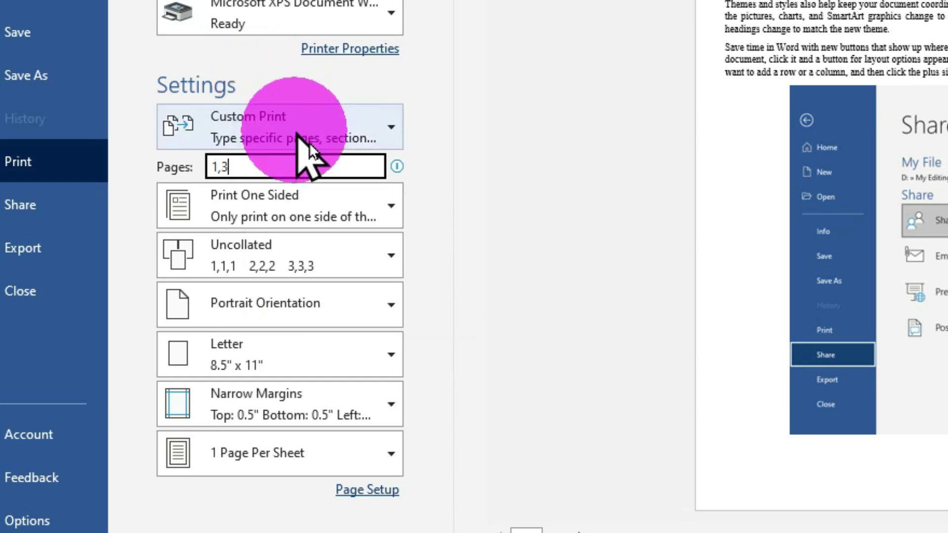
# Browse the Document Info entries among the print range options and choose Document Info as what to print.
pyautogui.click(276, 127)
pyautogui.moveTo(515, 226); pyautogui.dragTo(509, 280)
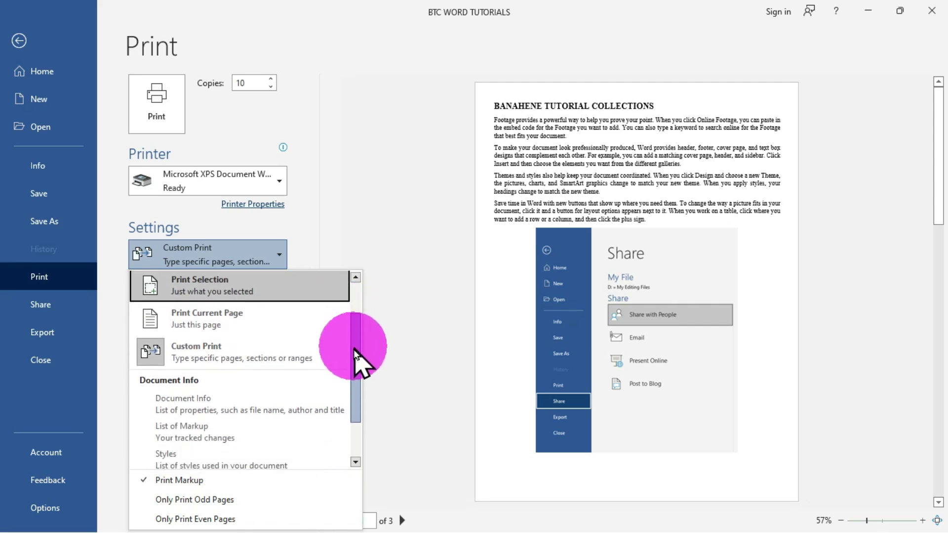
pyautogui.moveTo(355, 351); pyautogui.dragTo(355, 402)
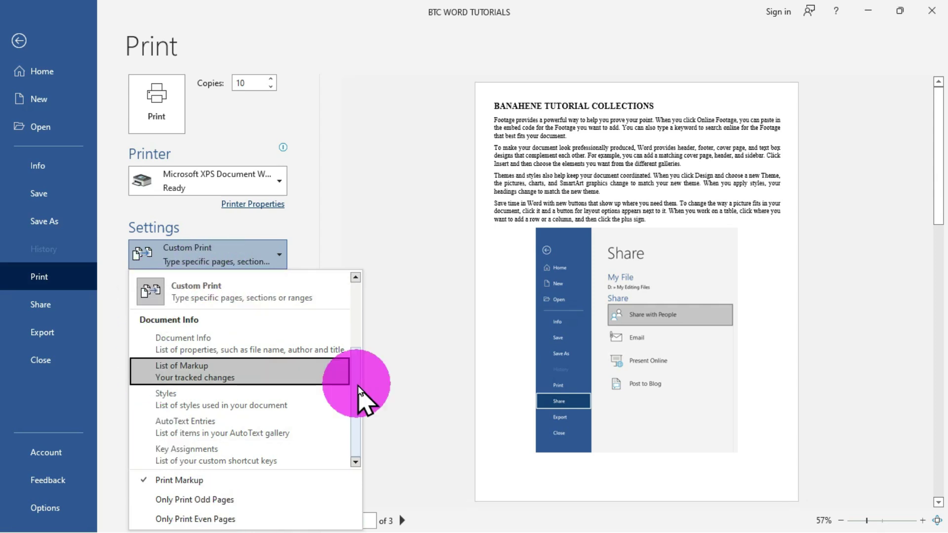
pyautogui.click(321, 345)
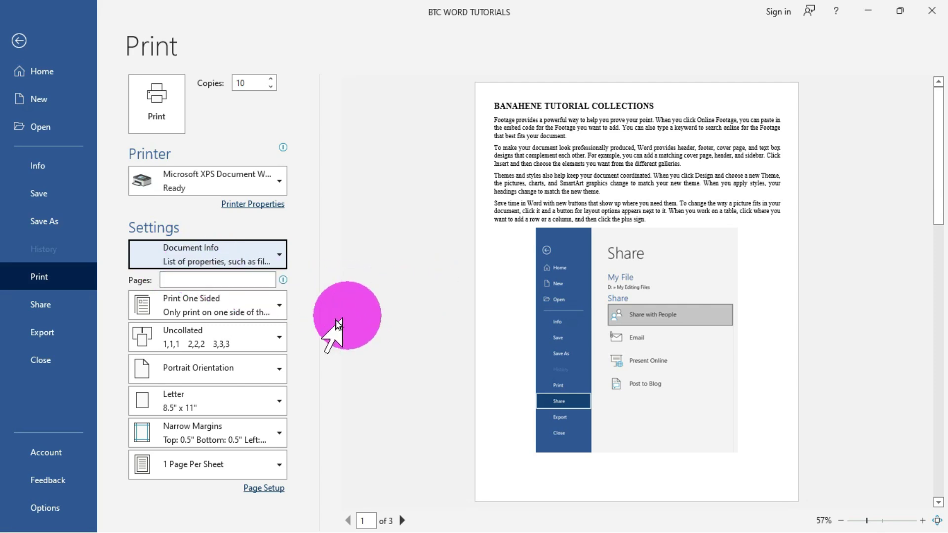
# Set the pages to print to 1,3 as a custom print.
pyautogui.moveTo(281, 281)
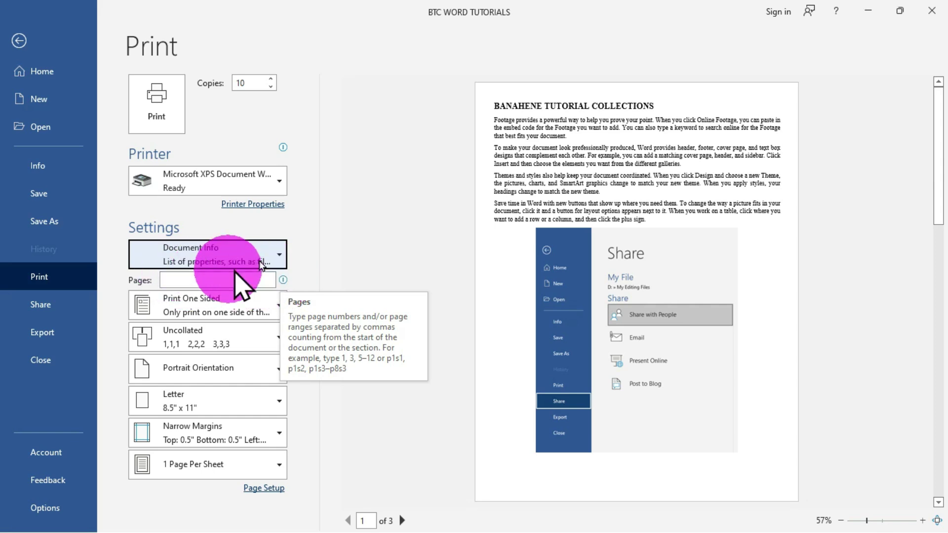
pyautogui.click(201, 281)
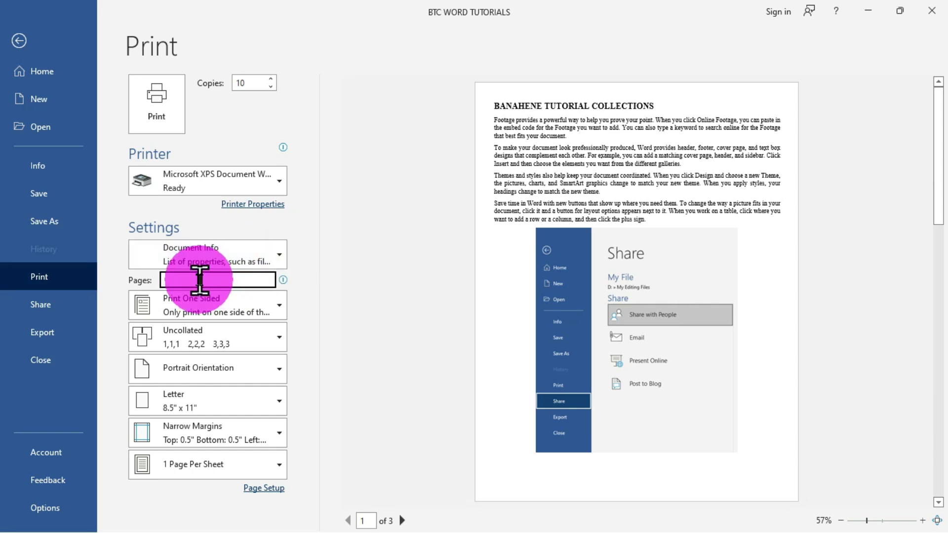
pyautogui.write('1,3')
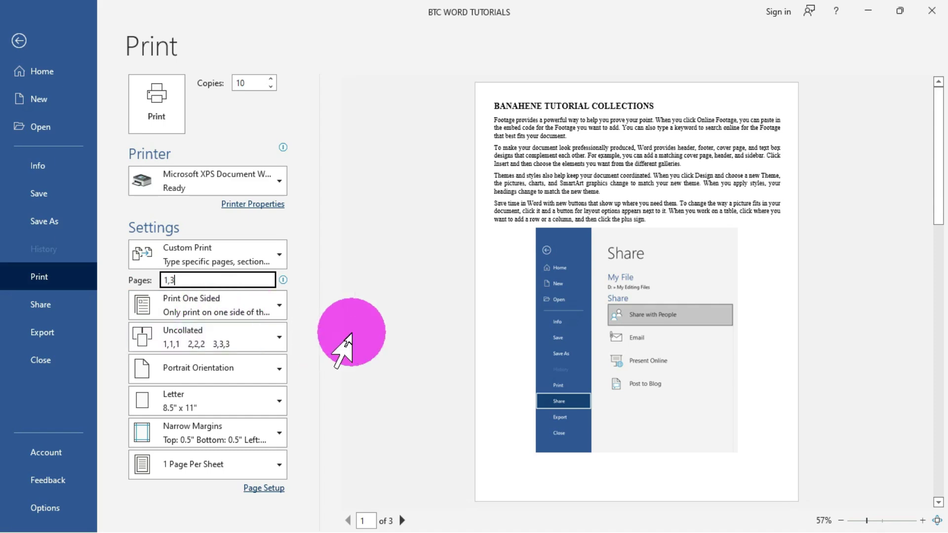
# Review the print side and collation options, keeping Print One Sided and choosing Collated.
pyautogui.click(277, 303)
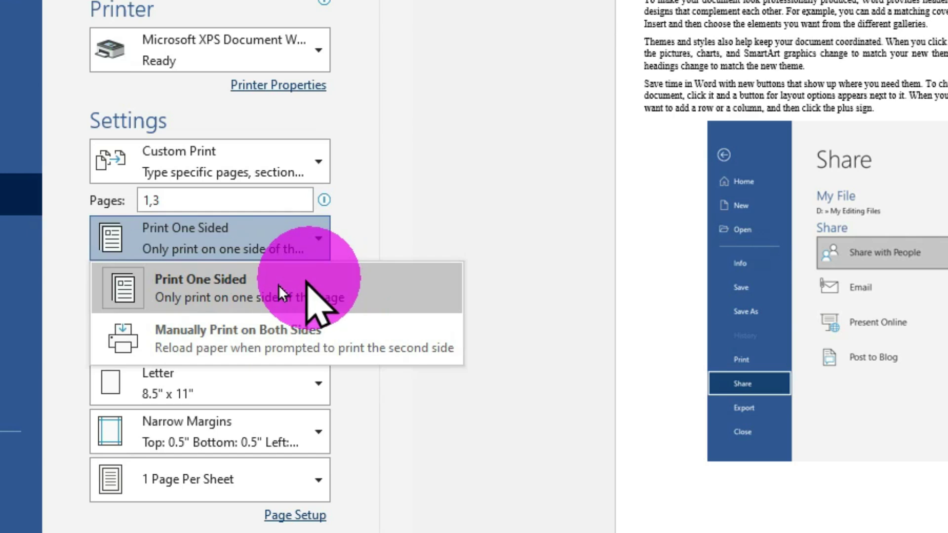
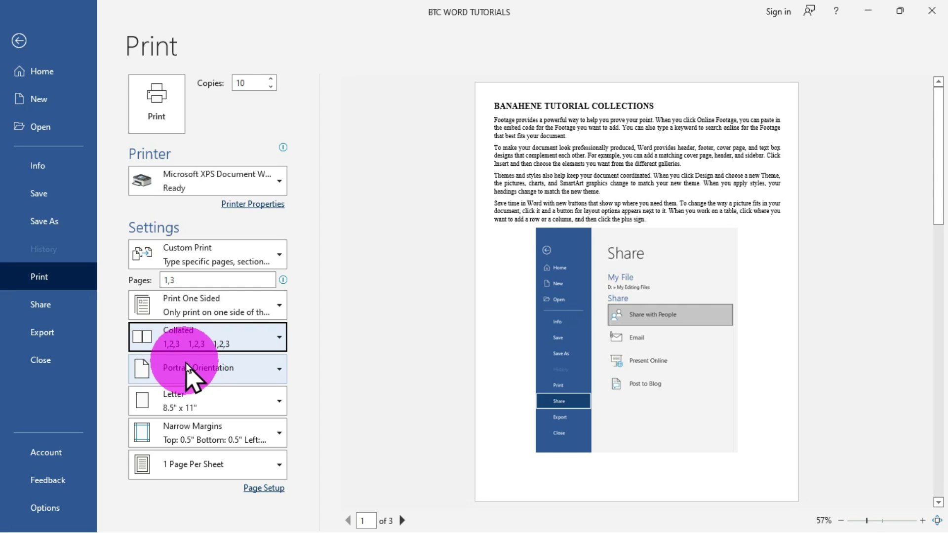
pyautogui.click(282, 342)
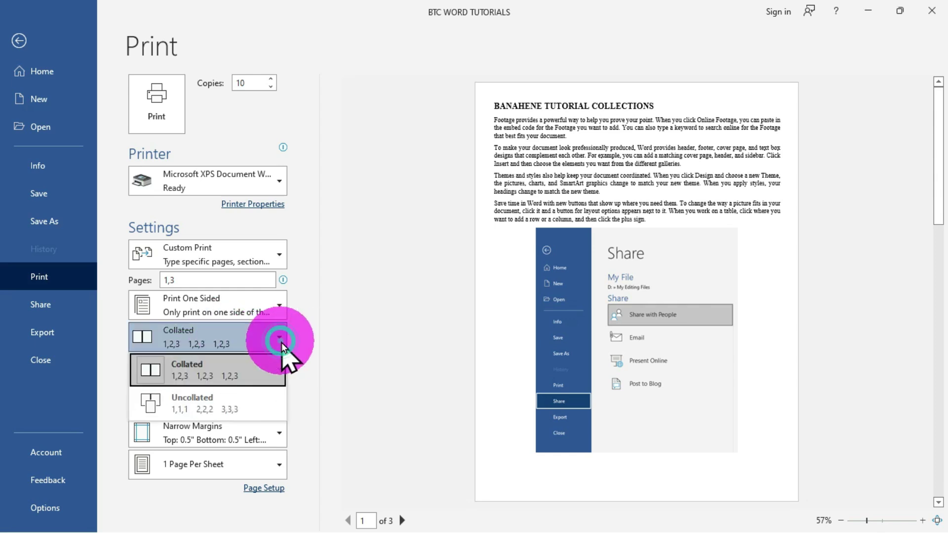
pyautogui.click(284, 347)
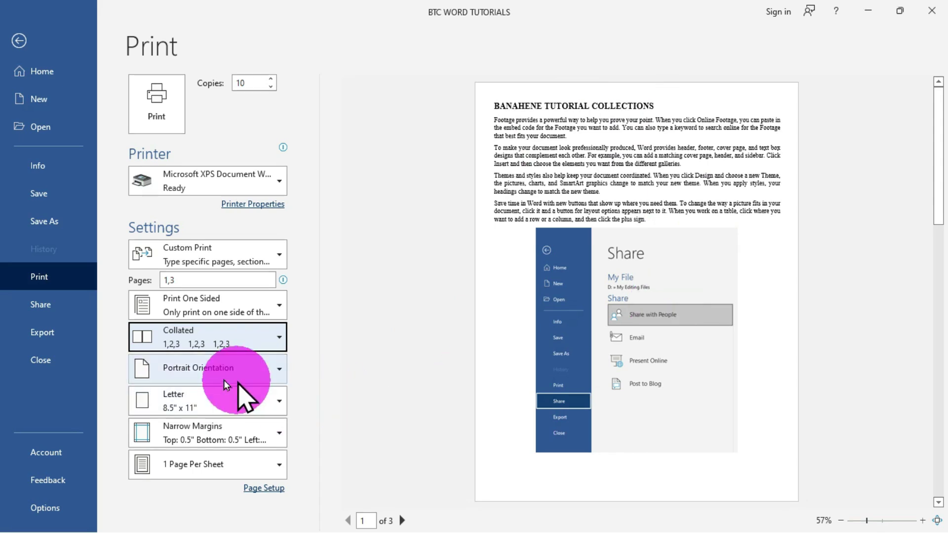
# Set the page orientation to Landscape and browse the available paper sizes, keeping Letter.
pyautogui.click(274, 369)
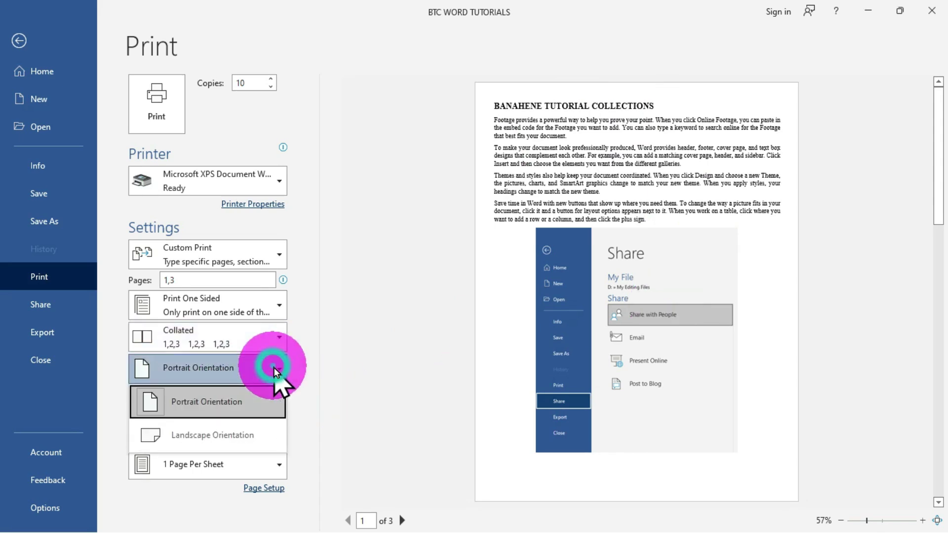
pyautogui.click(221, 433)
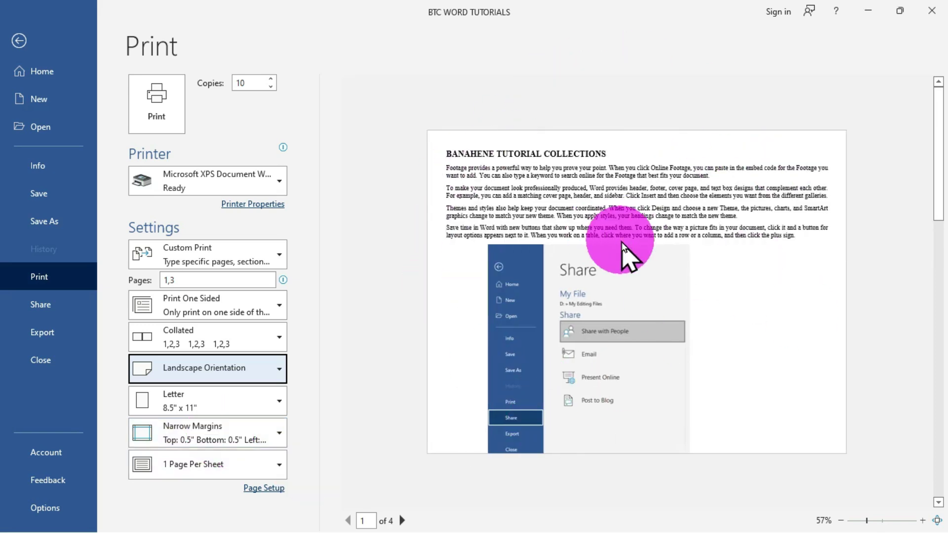
pyautogui.click(268, 396)
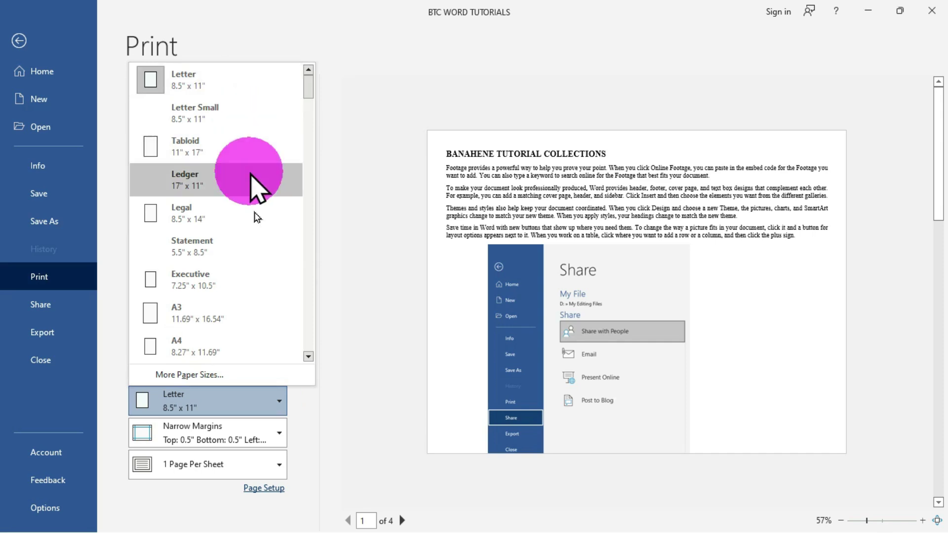
pyautogui.moveTo(307, 87); pyautogui.dragTo(312, 139)
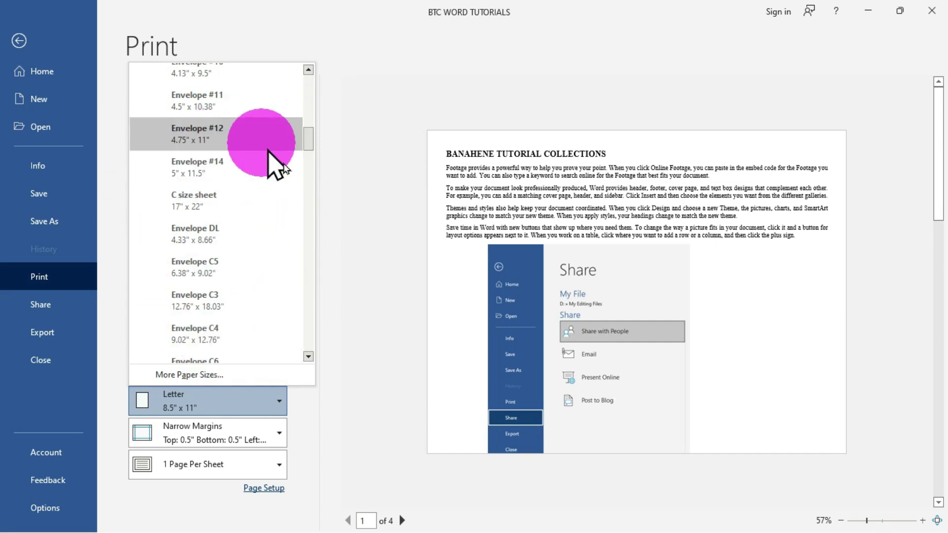
pyautogui.click(275, 403)
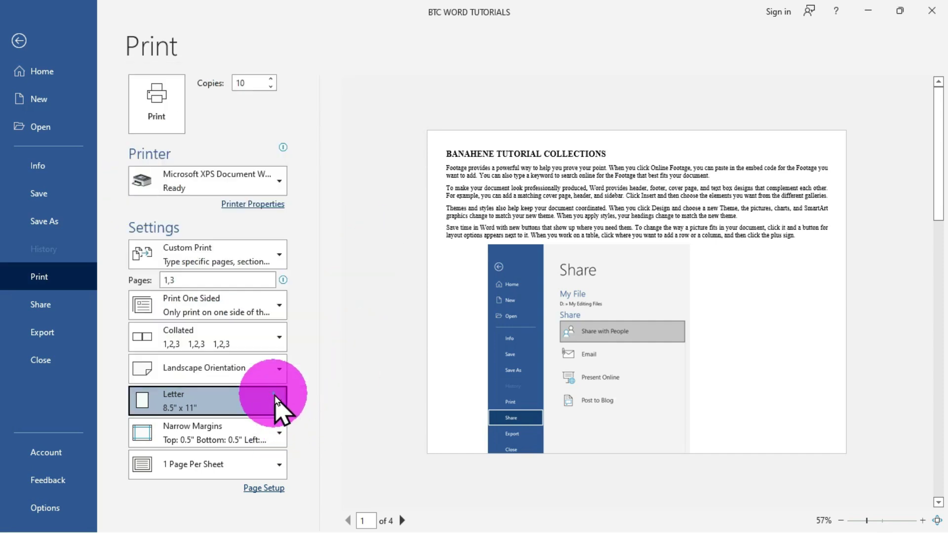
# Preview the document with Normal margins and set the margins back to Narrow.
pyautogui.click(270, 431)
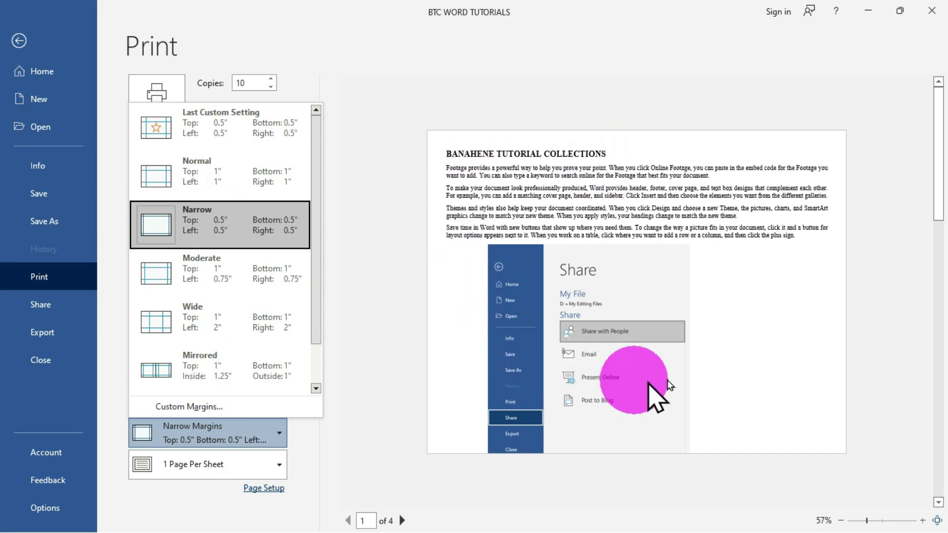
pyautogui.click(217, 183)
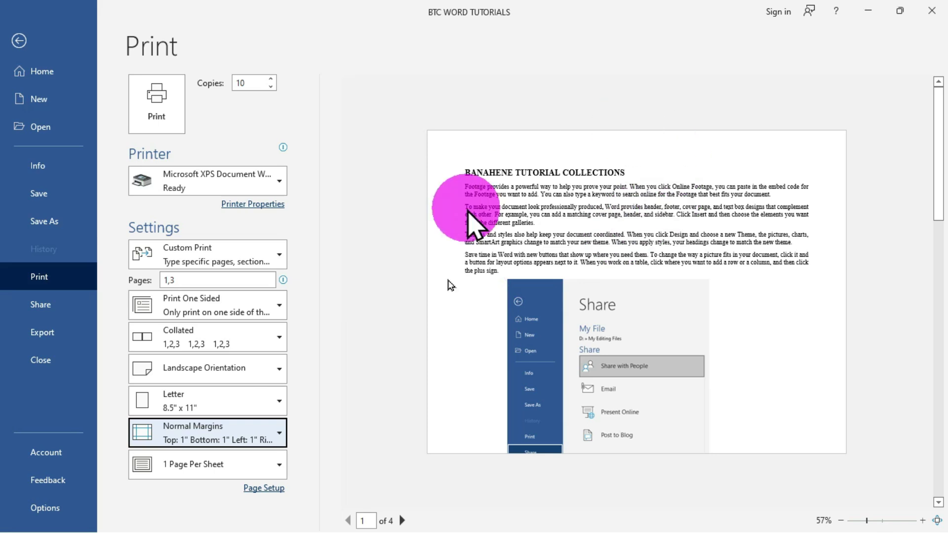
pyautogui.click(229, 435)
pyautogui.click(229, 217)
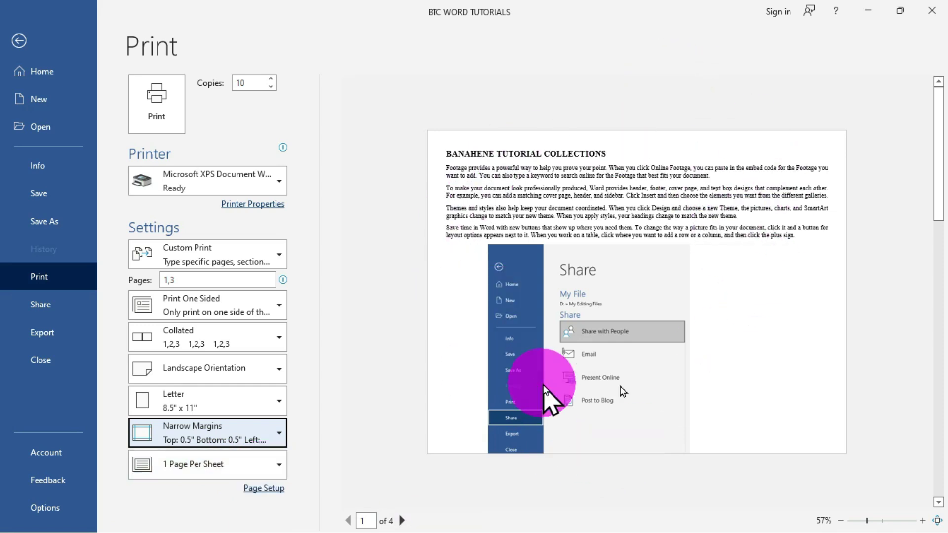
# Set the printout to 2 Pages Per Sheet.
pyautogui.click(267, 460)
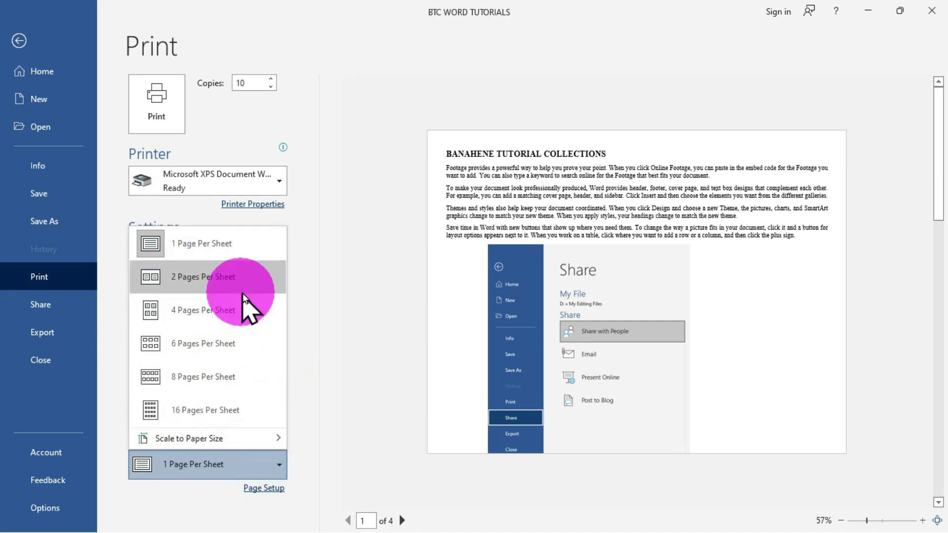
pyautogui.click(225, 282)
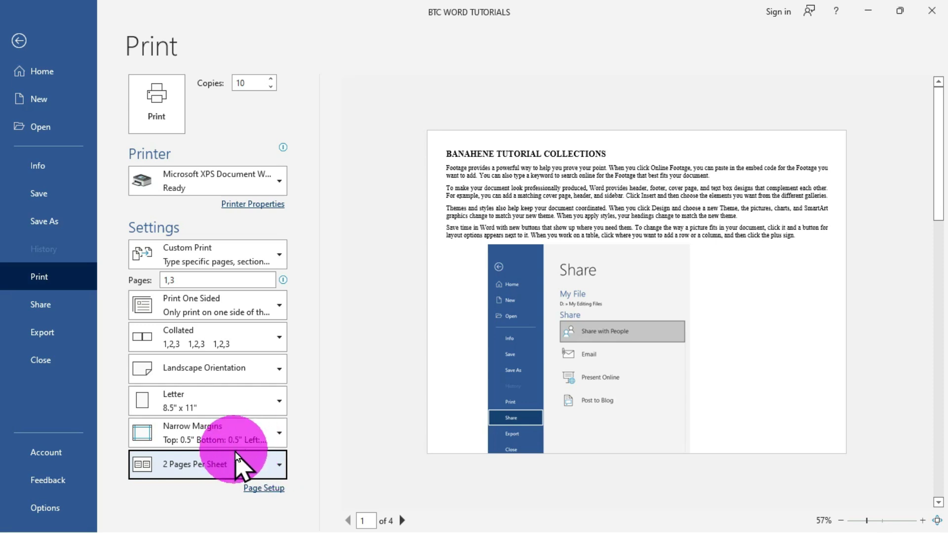
# Open Page Setup and look through its paper, layout and margin settings.
pyautogui.click(261, 491)
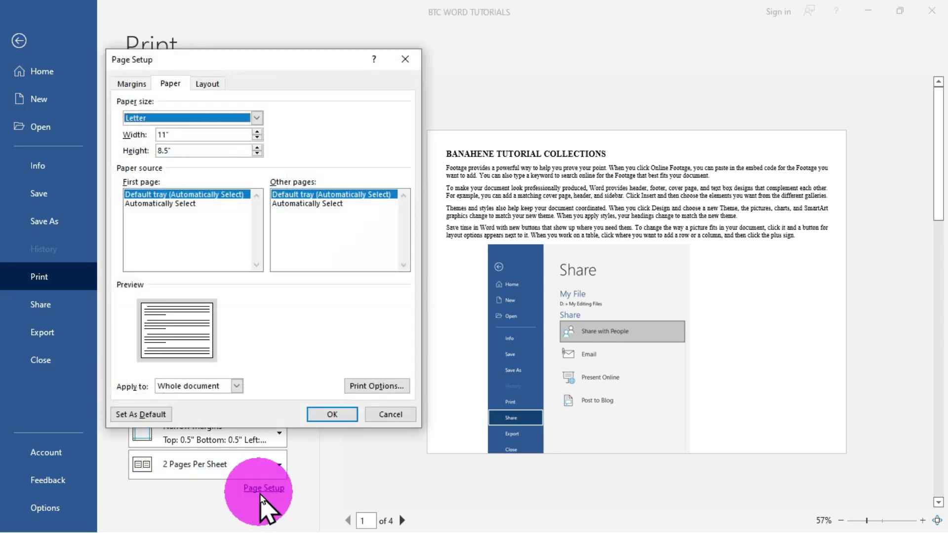
pyautogui.moveTo(233, 61); pyautogui.dragTo(394, 54)
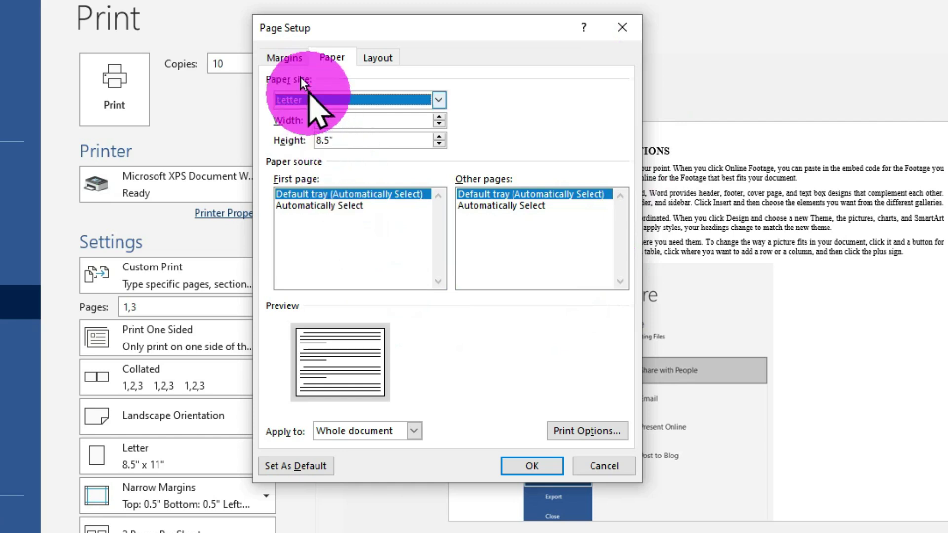
pyautogui.click(286, 58)
pyautogui.click(339, 66)
pyautogui.click(383, 62)
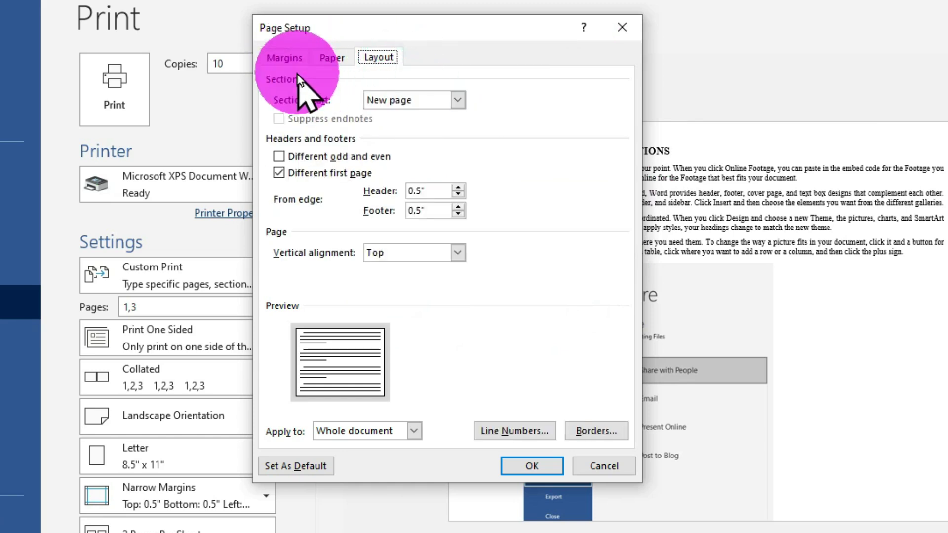
pyautogui.click(285, 58)
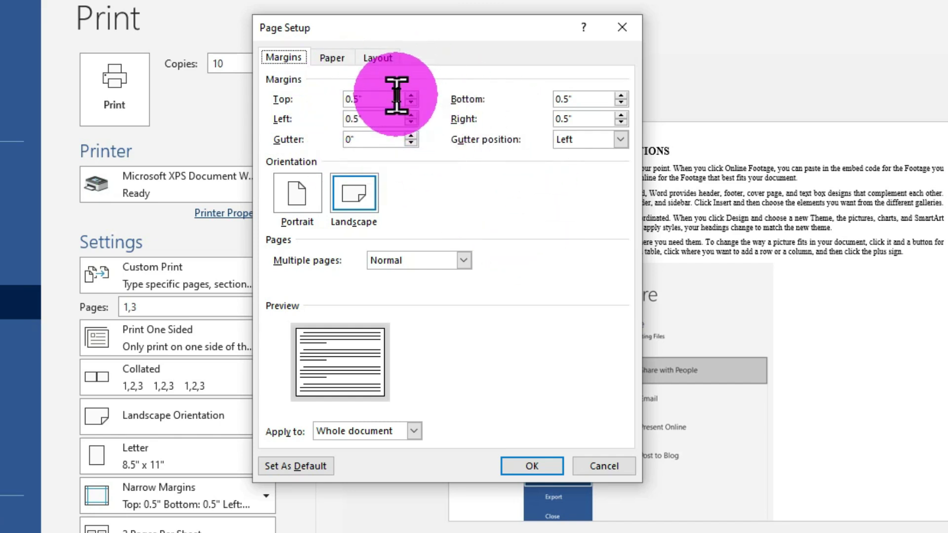
# Set the bottom and top page margins to 0.3" each and apply them to the document.
pyautogui.moveTo(468, 30); pyautogui.dragTo(289, 1)
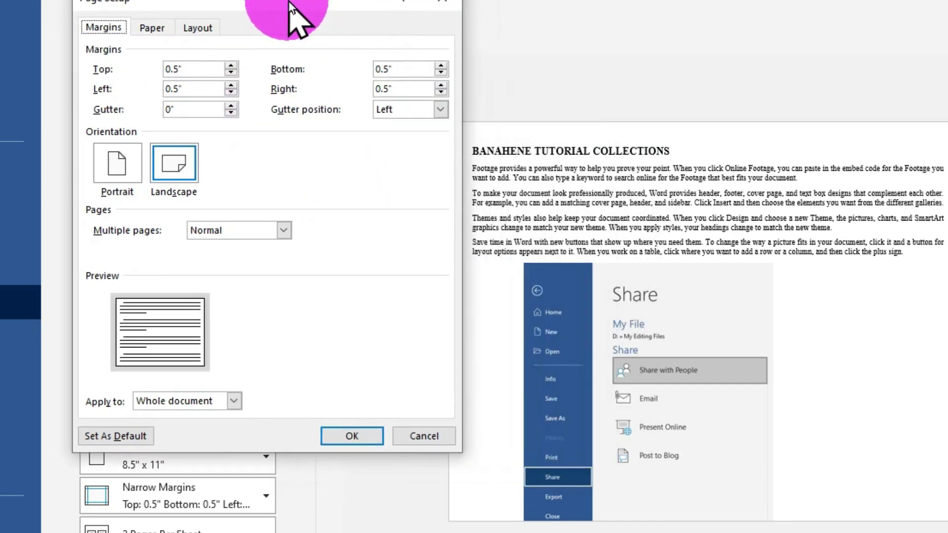
pyautogui.click(441, 73)
pyautogui.click(440, 73)
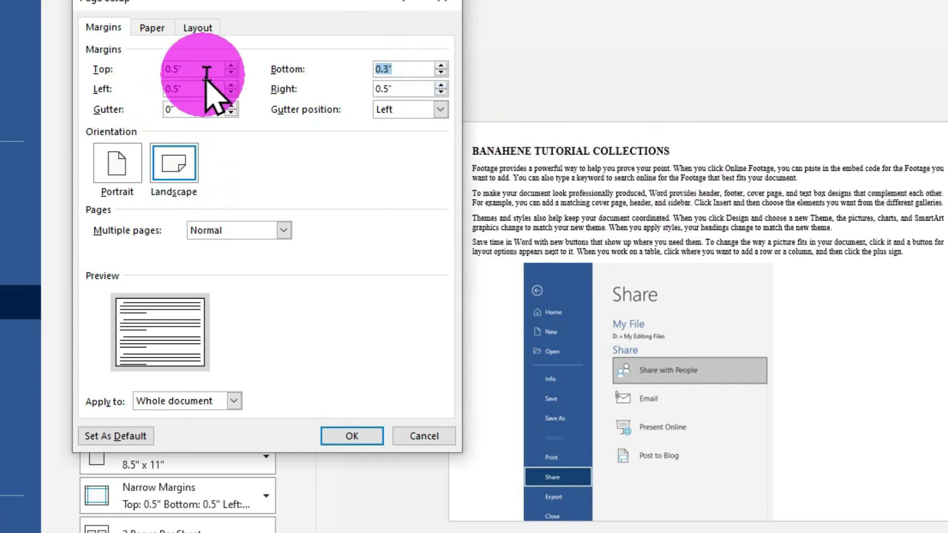
pyautogui.click(230, 73)
pyautogui.click(230, 73)
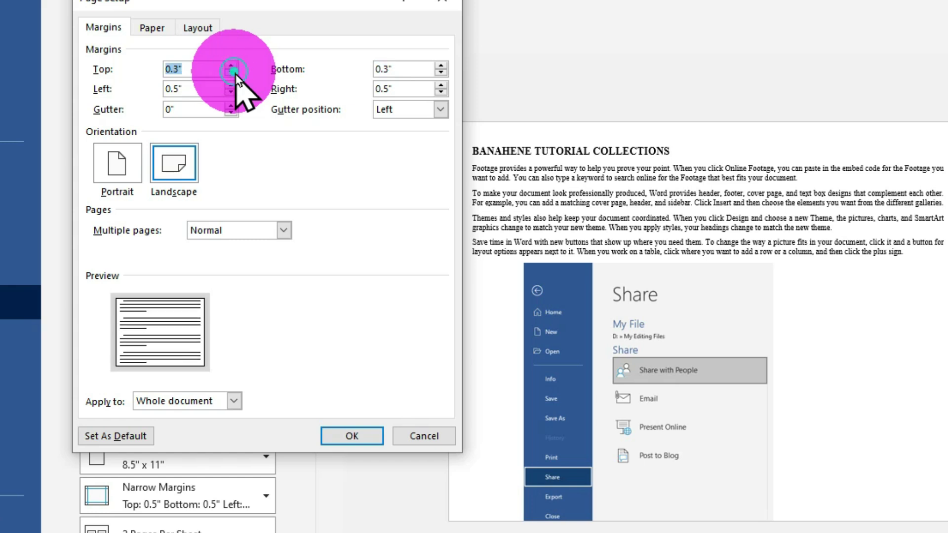
pyautogui.click(347, 439)
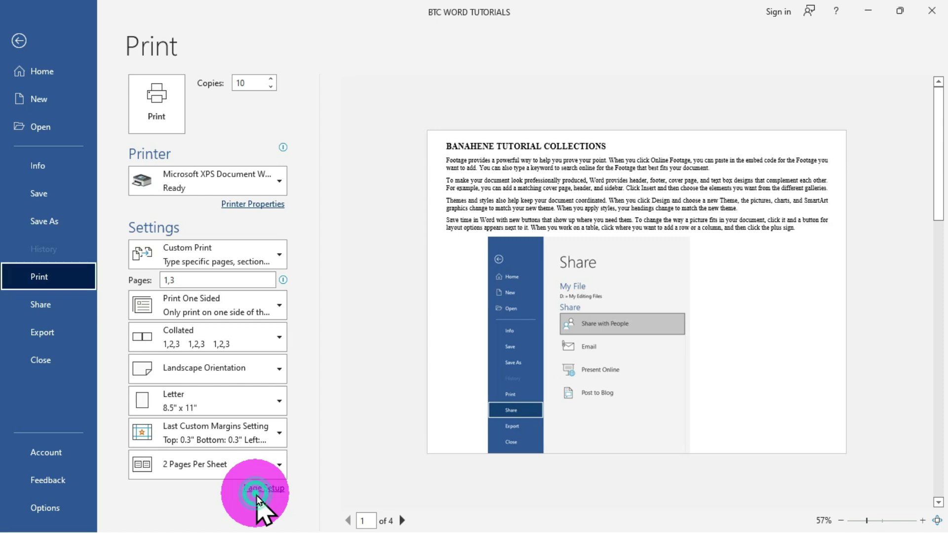
# Reopen Page Setup and review the gutter position and multiple pages choices, keeping Left and Normal.
pyautogui.click(256, 488)
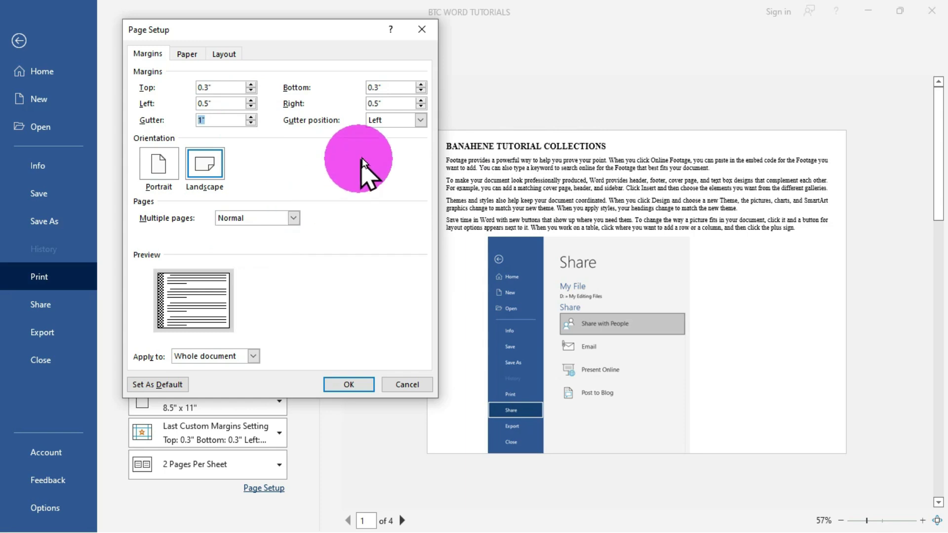
pyautogui.click(424, 120)
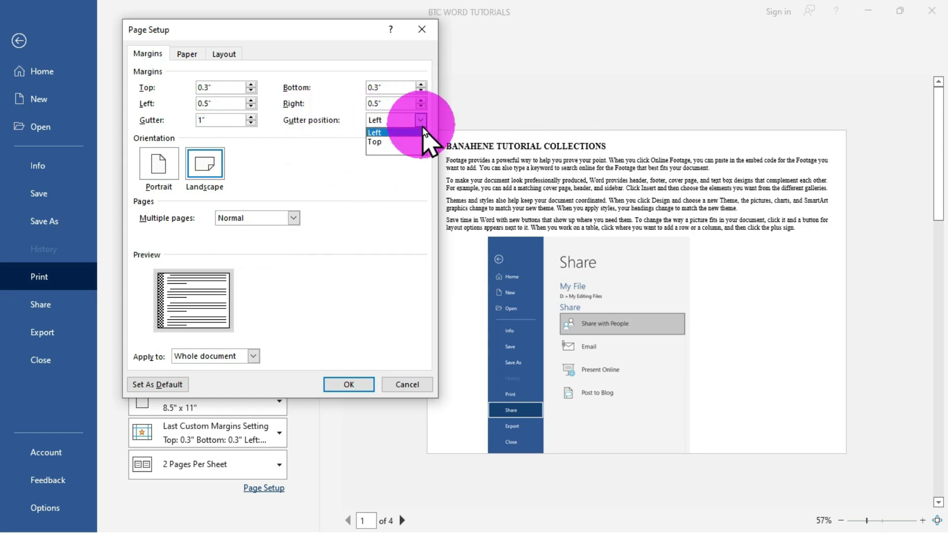
pyautogui.click(423, 121)
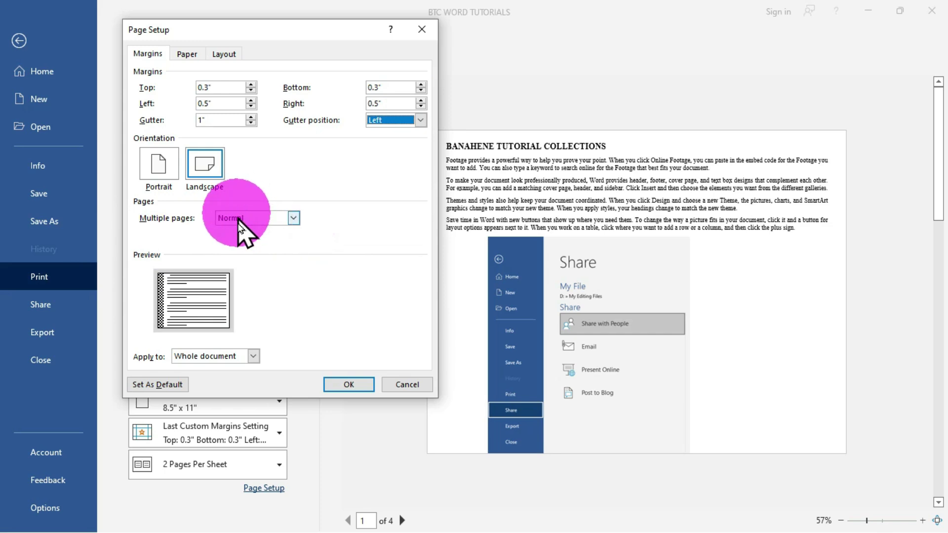
pyautogui.click(294, 218)
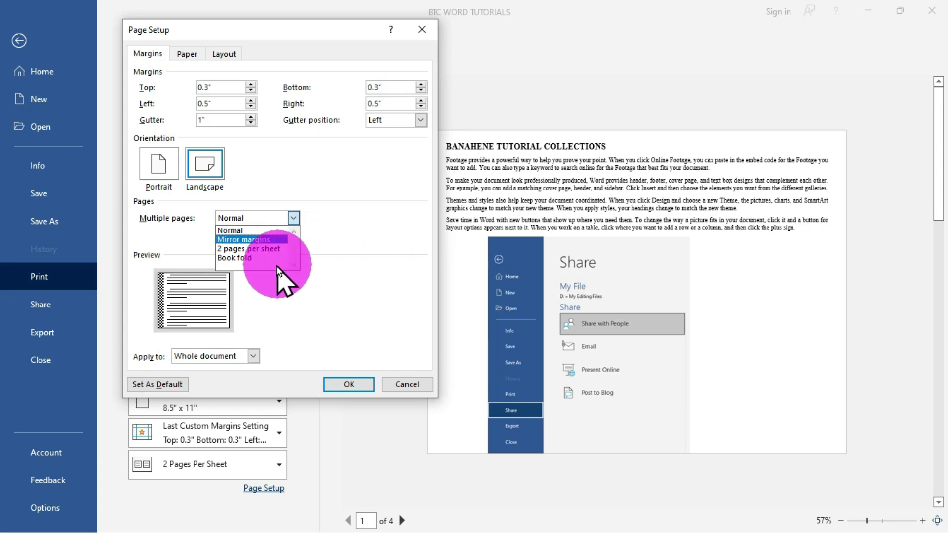
pyautogui.click(346, 250)
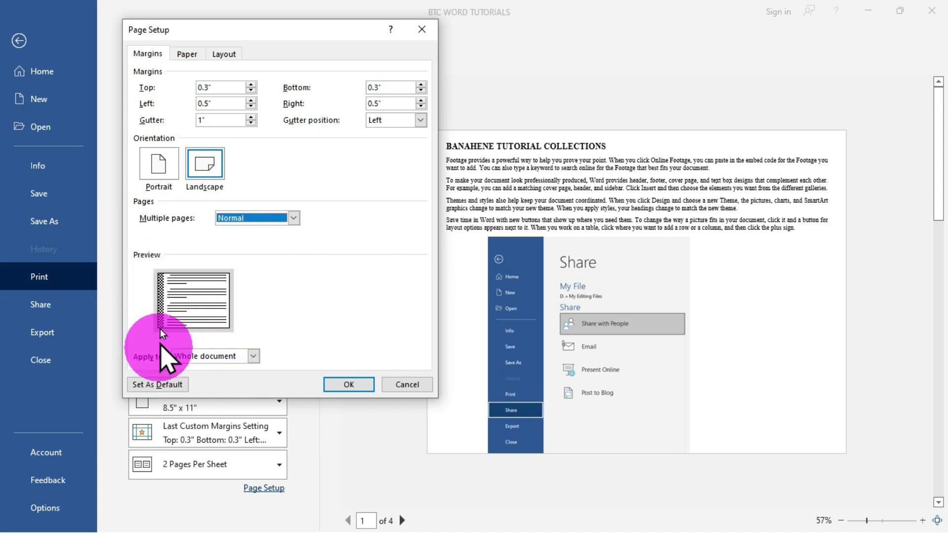
# Set the gutter to 0.3" and apply the page setup to the whole document.
pyautogui.click(252, 123)
pyautogui.click(252, 123)
pyautogui.click(251, 123)
pyautogui.click(251, 123)
pyautogui.click(251, 124)
pyautogui.click(251, 123)
pyautogui.click(251, 123)
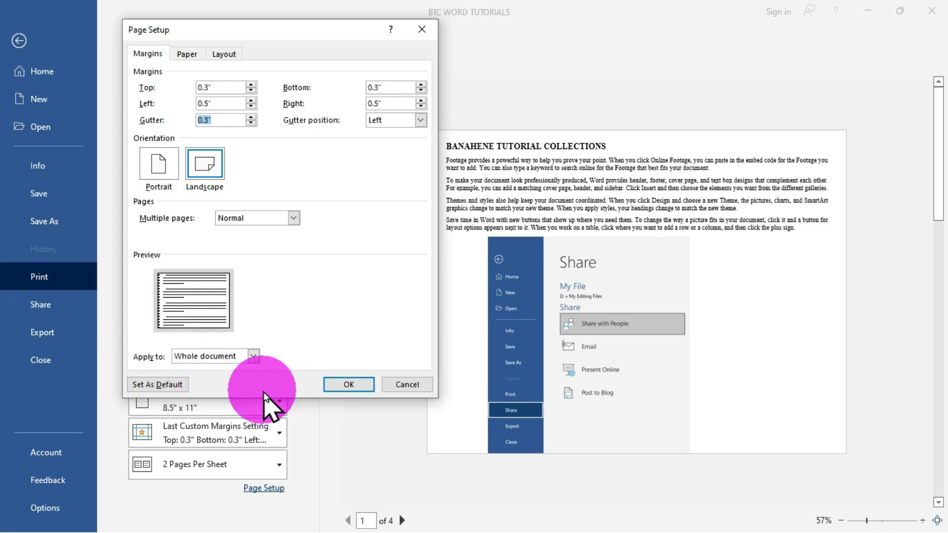
pyautogui.click(253, 356)
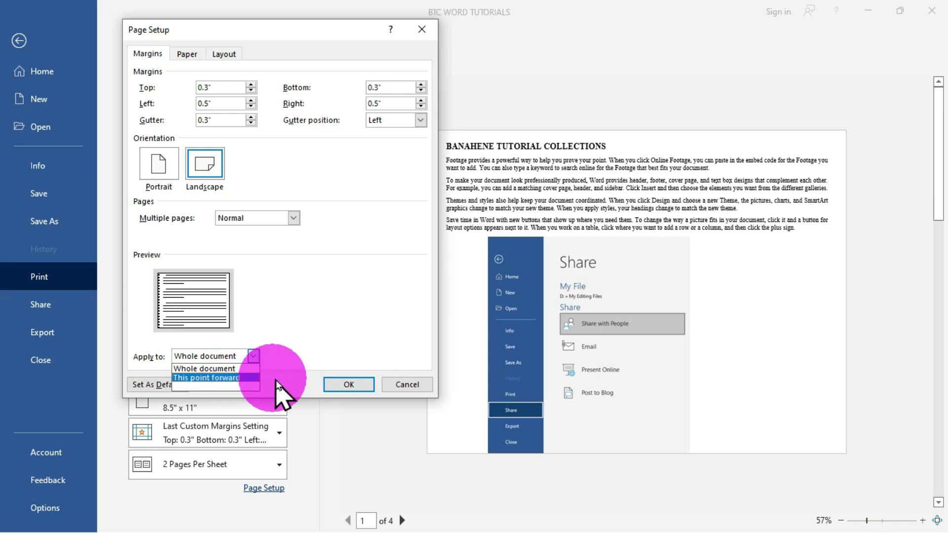
pyautogui.click(253, 360)
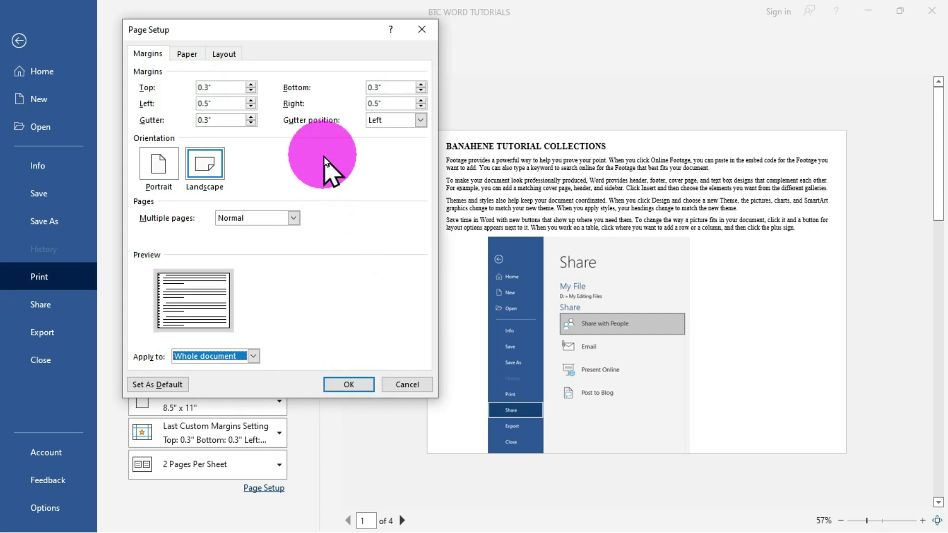
pyautogui.click(406, 386)
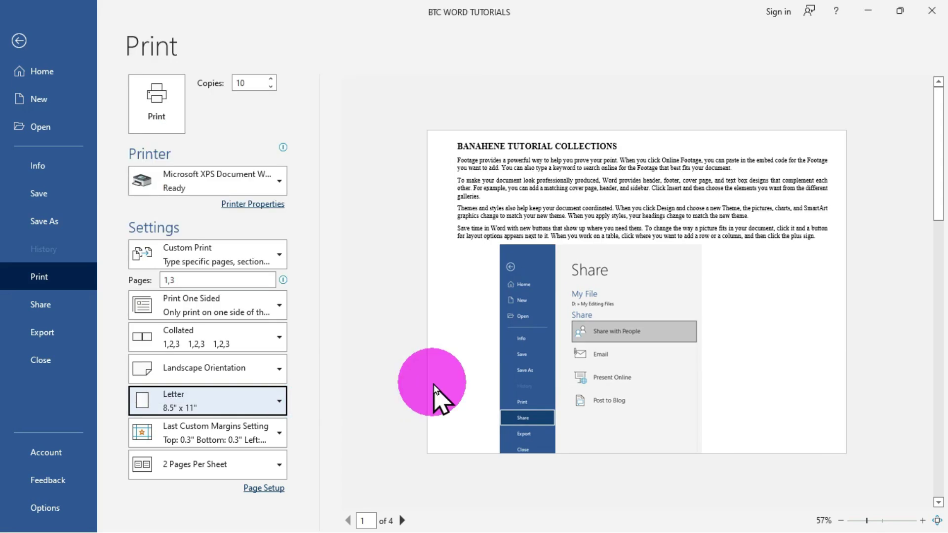
# Browse the list of paper sizes and examine the detailed paper size and paper source settings.
pyautogui.click(279, 402)
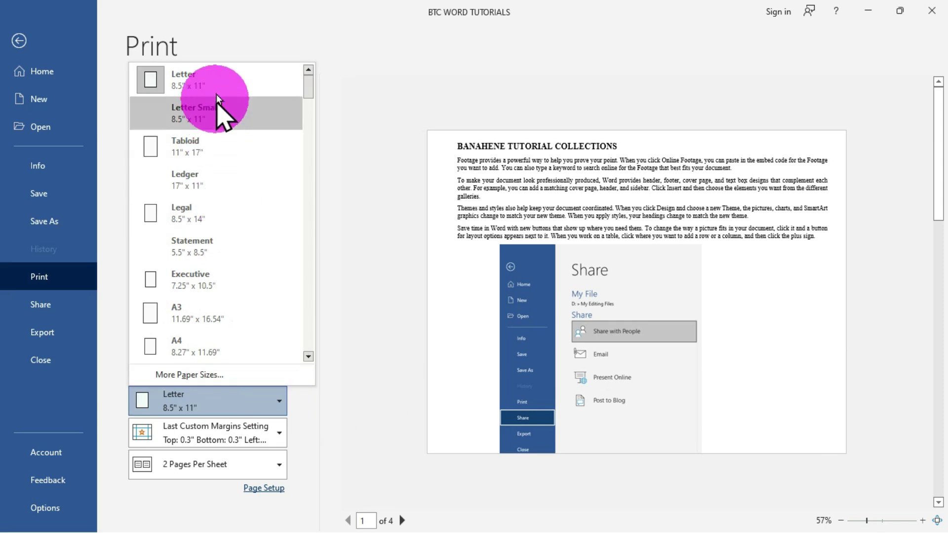
pyautogui.moveTo(313, 95); pyautogui.dragTo(311, 311)
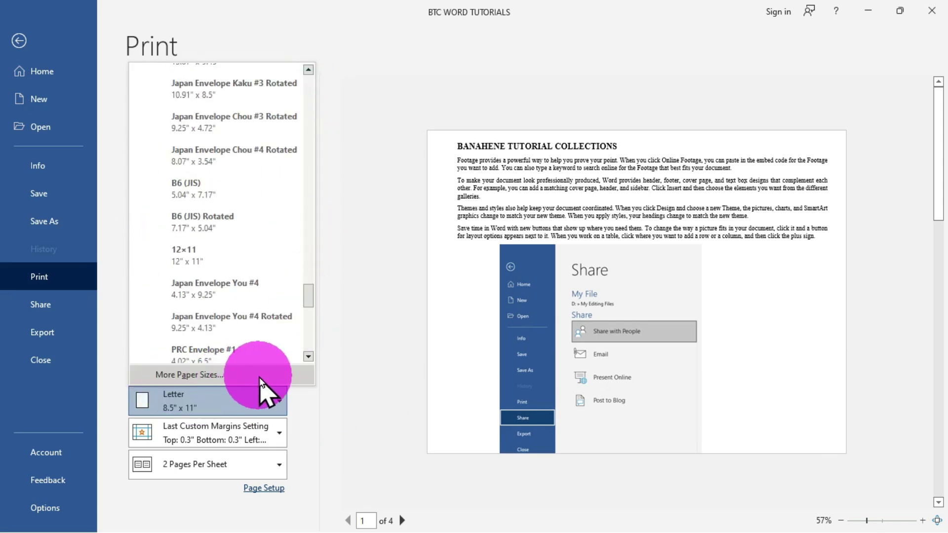
pyautogui.click(215, 376)
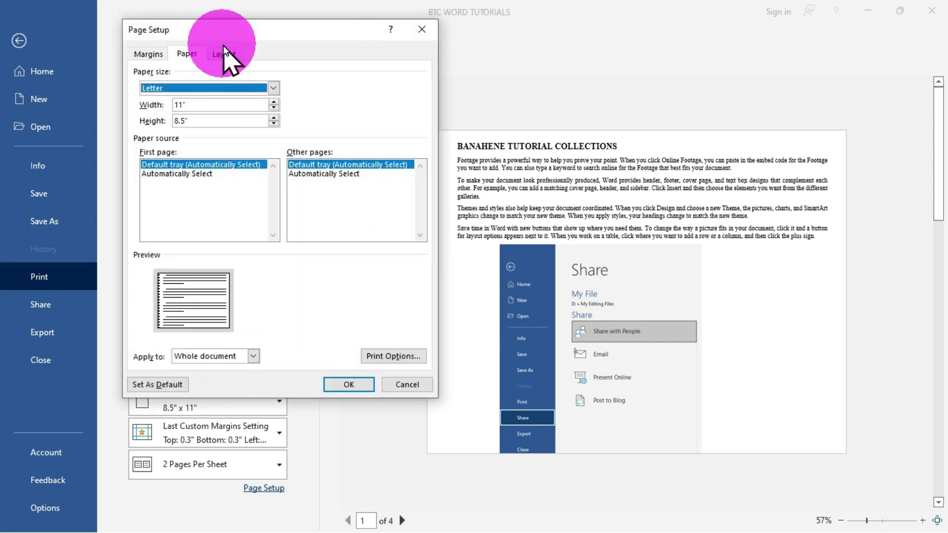
pyautogui.moveTo(242, 37); pyautogui.dragTo(392, 51)
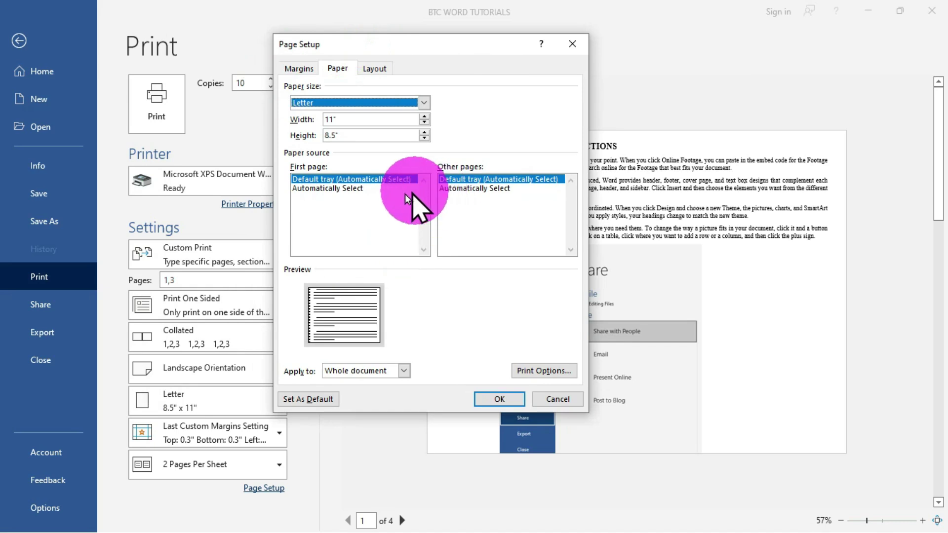
pyautogui.click(339, 69)
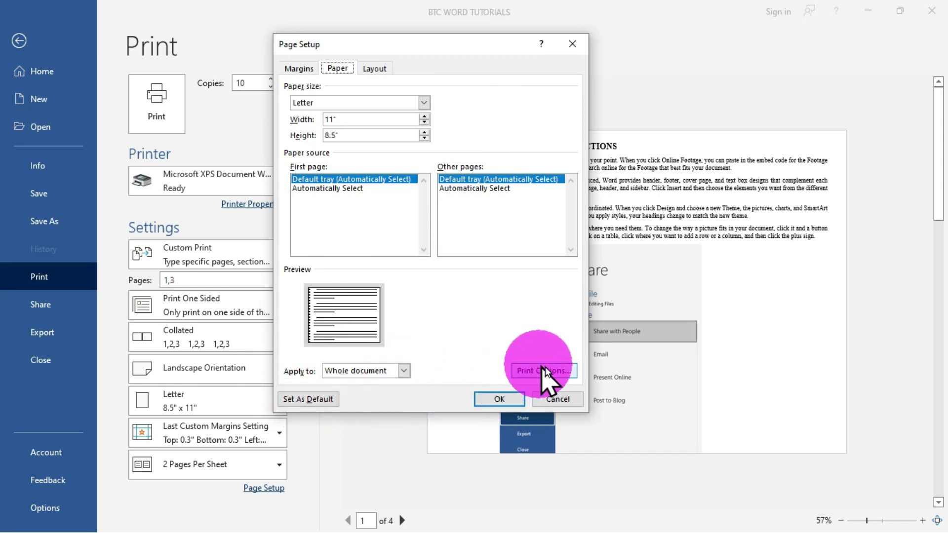
# Review Word's display and printing options from the paper settings, and close both dialogs with the Letter size kept.
pyautogui.click(558, 370)
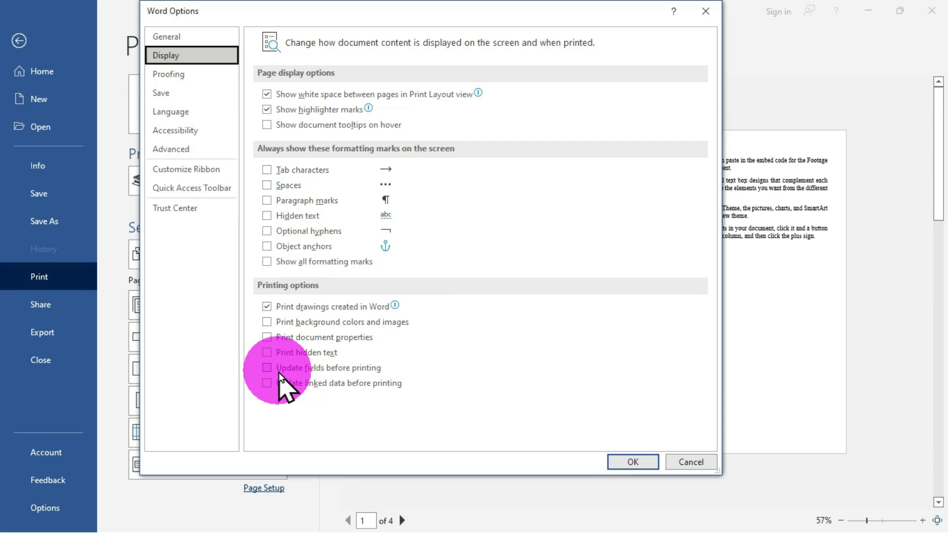
pyautogui.click(706, 11)
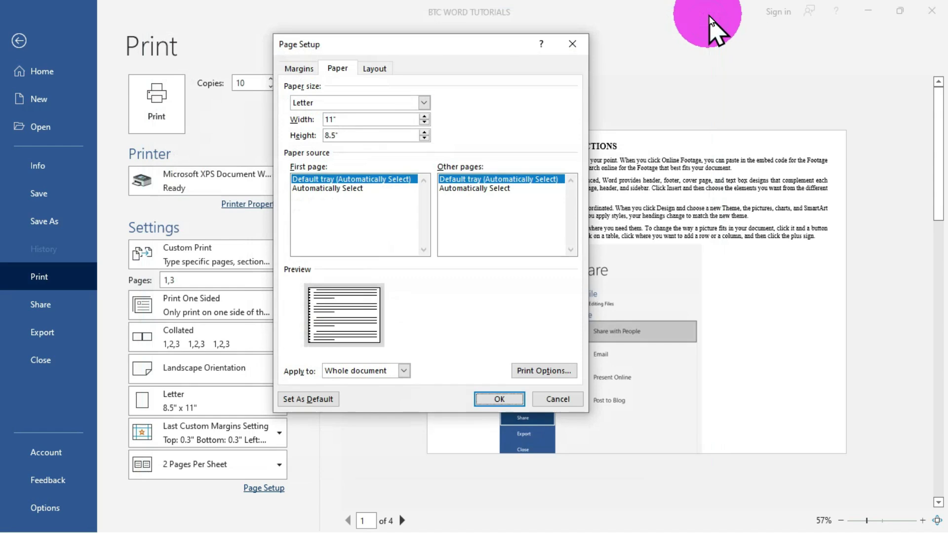
pyautogui.click(493, 404)
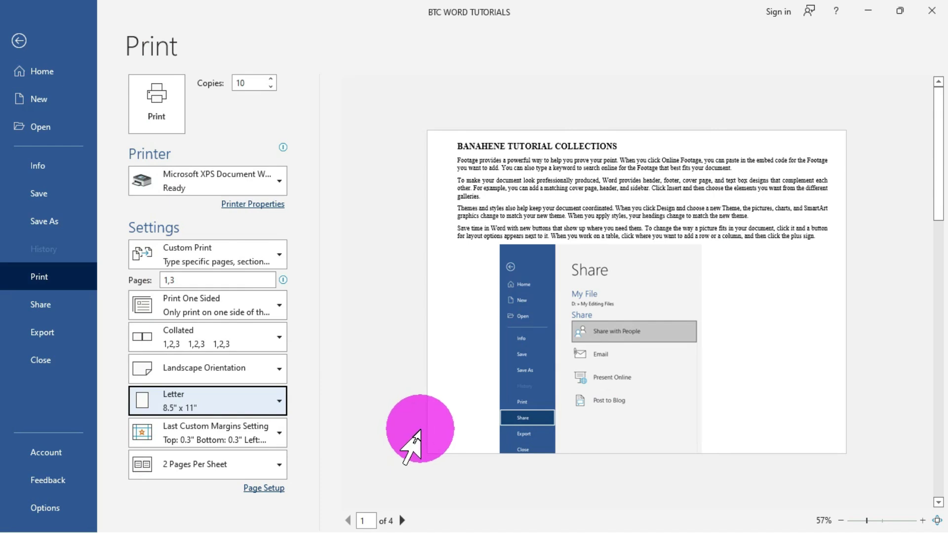
# Review the margin presets and the custom margin settings, and close them without making changes.
pyautogui.click(271, 434)
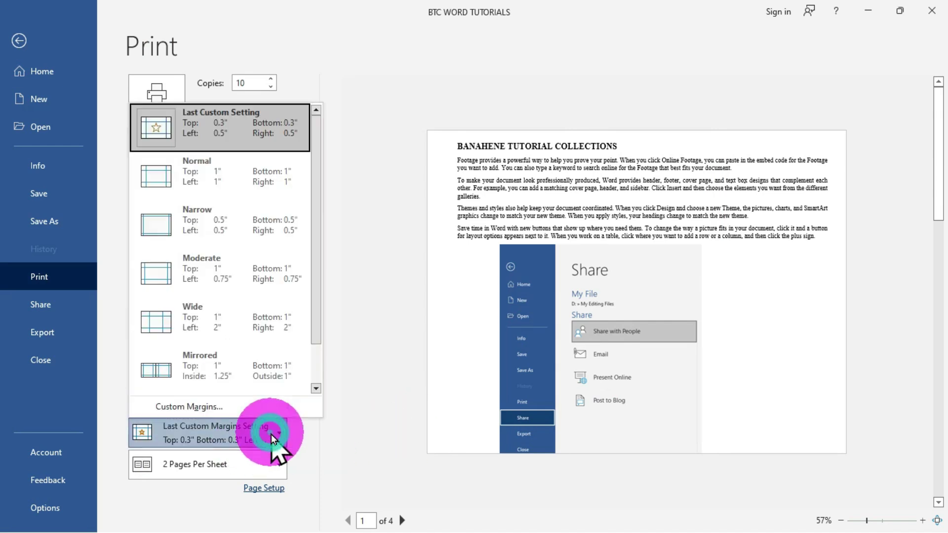
pyautogui.click(181, 410)
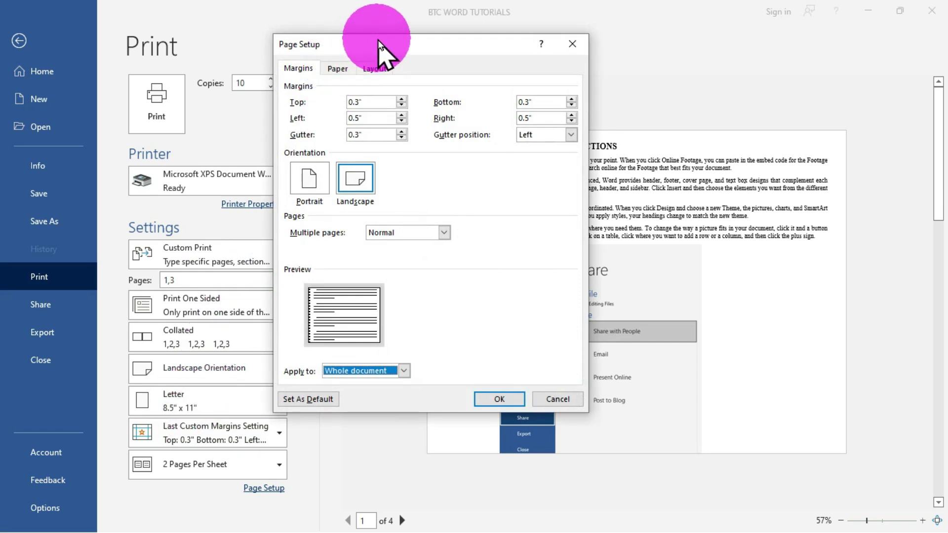
pyautogui.moveTo(379, 44); pyautogui.dragTo(495, 46)
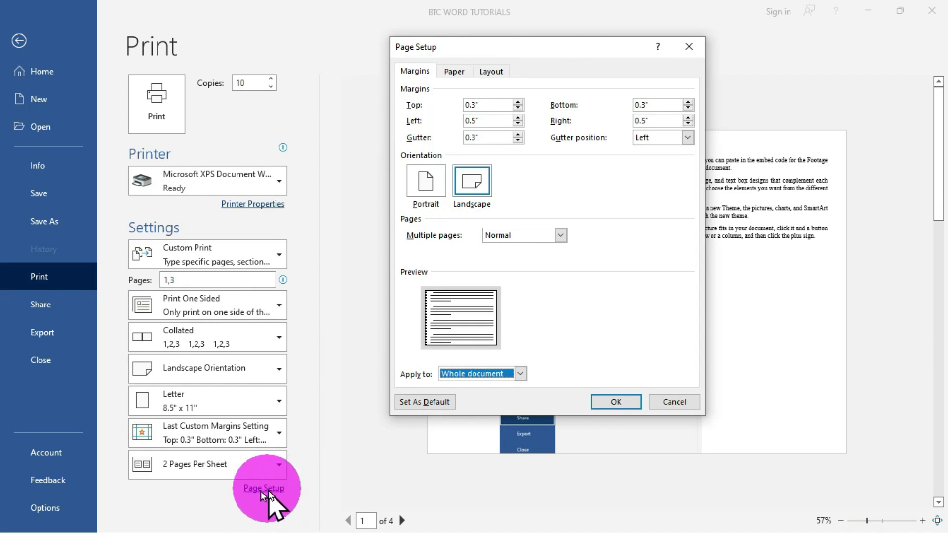
pyautogui.click(685, 47)
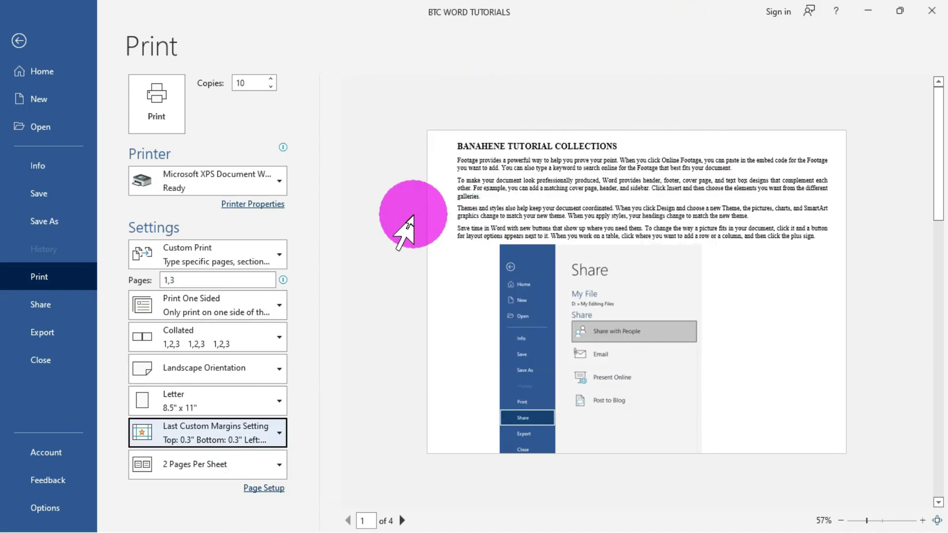
# Page through the print preview to page 4 and return to page 1.
pyautogui.click(403, 520)
pyautogui.click(403, 520)
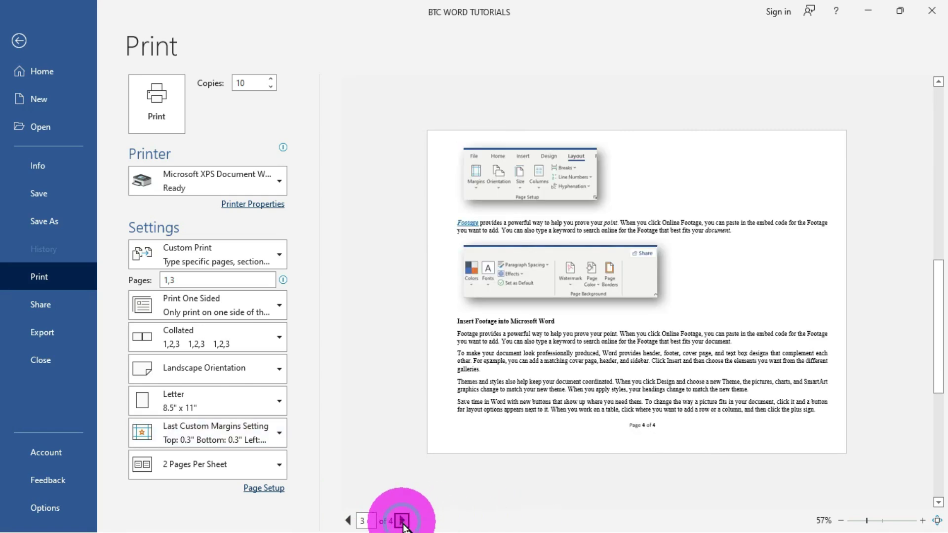
pyautogui.click(403, 520)
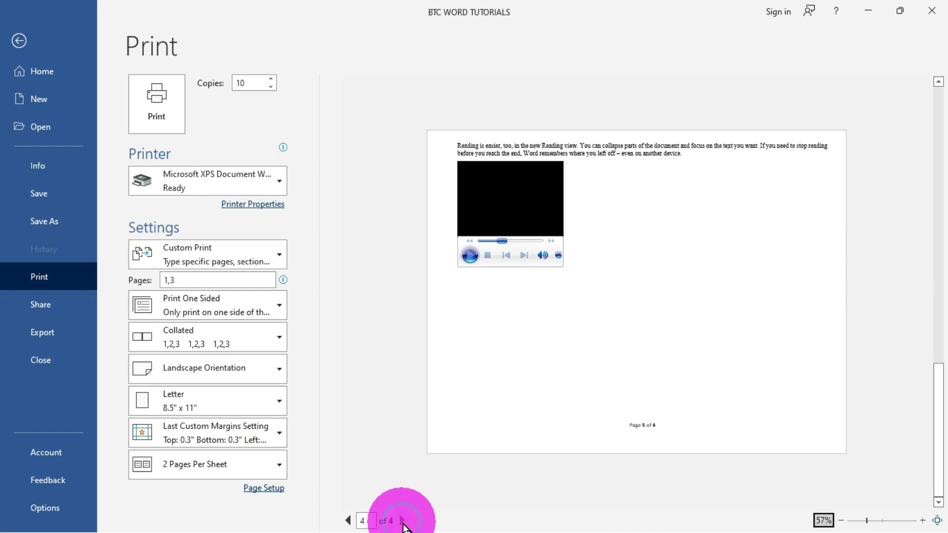
pyautogui.click(347, 520)
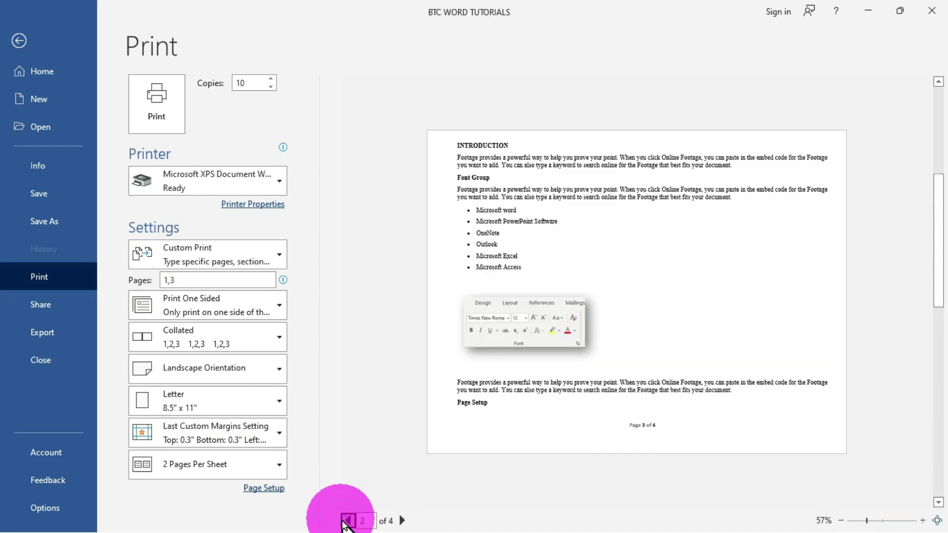
pyautogui.click(347, 521)
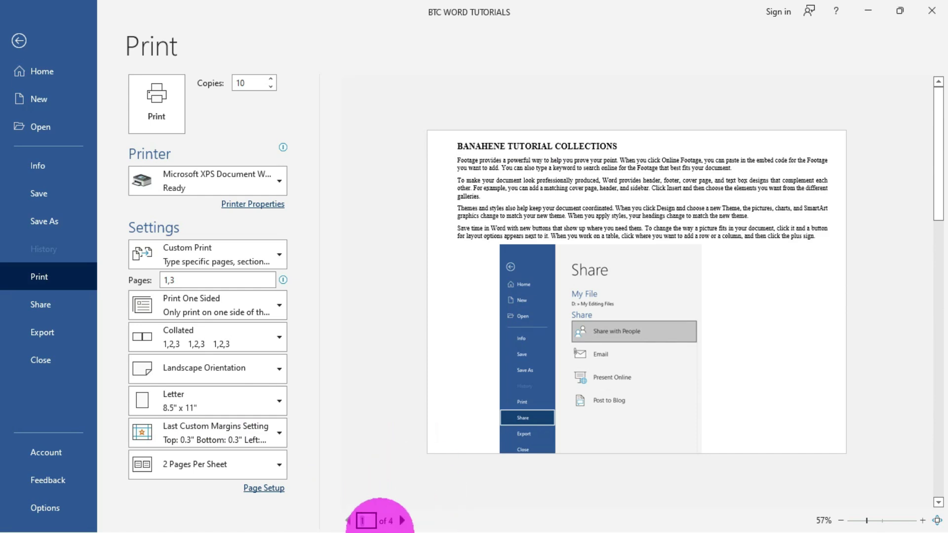
# Bring page 4 into view in the print preview and zoom the preview out to 40%.
pyautogui.click(367, 520)
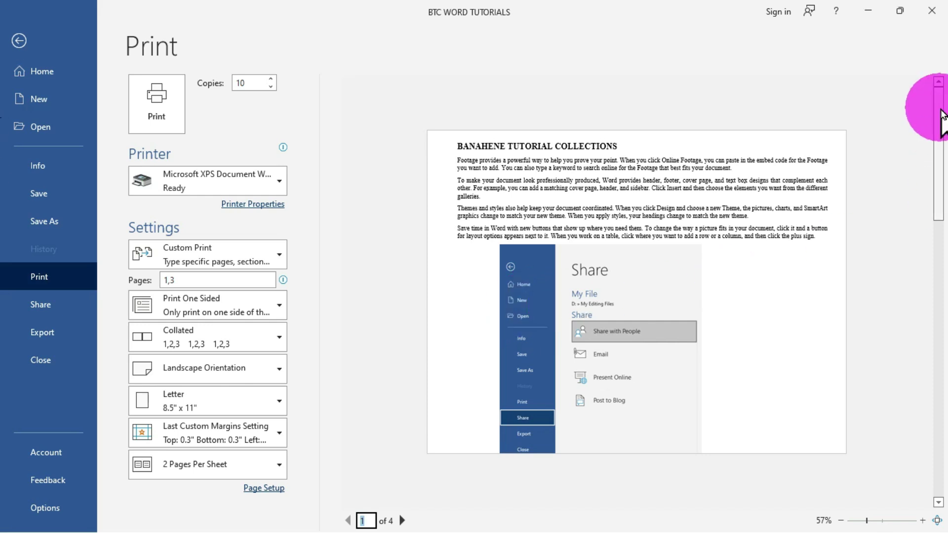
pyautogui.moveTo(941, 115); pyautogui.dragTo(939, 397)
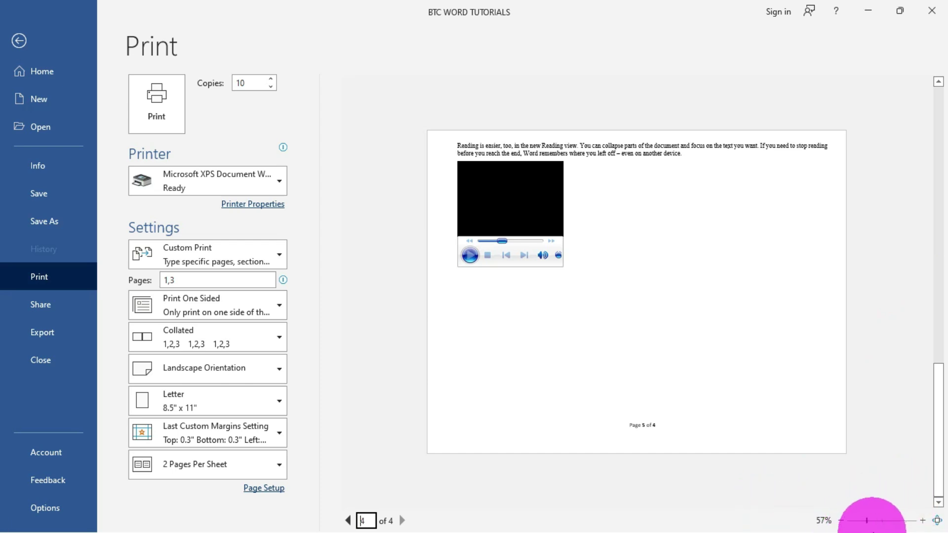
pyautogui.click(840, 520)
pyautogui.click(841, 520)
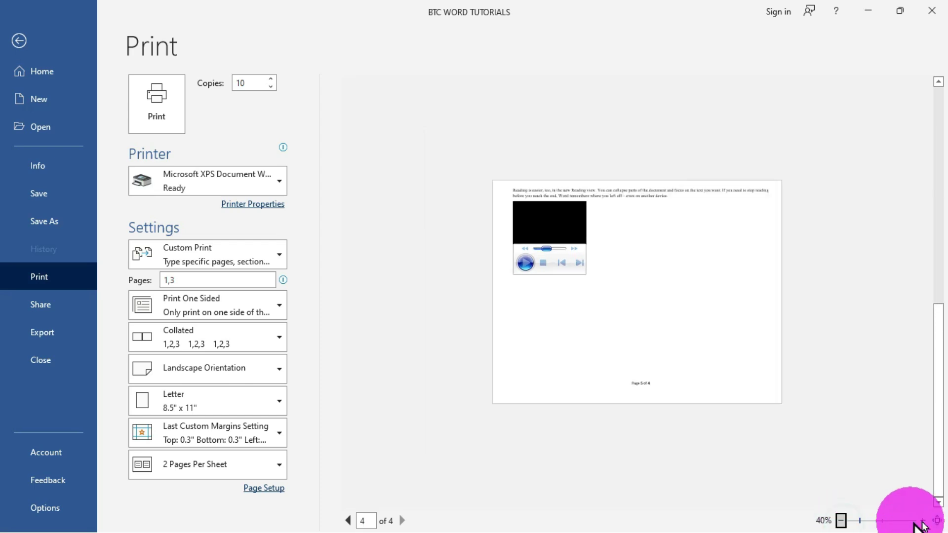
# Enlarge the print preview to 110% and fit the whole page back into the preview area.
pyautogui.click(922, 521)
pyautogui.click(922, 521)
pyautogui.click(923, 520)
pyautogui.click(922, 521)
pyautogui.click(922, 520)
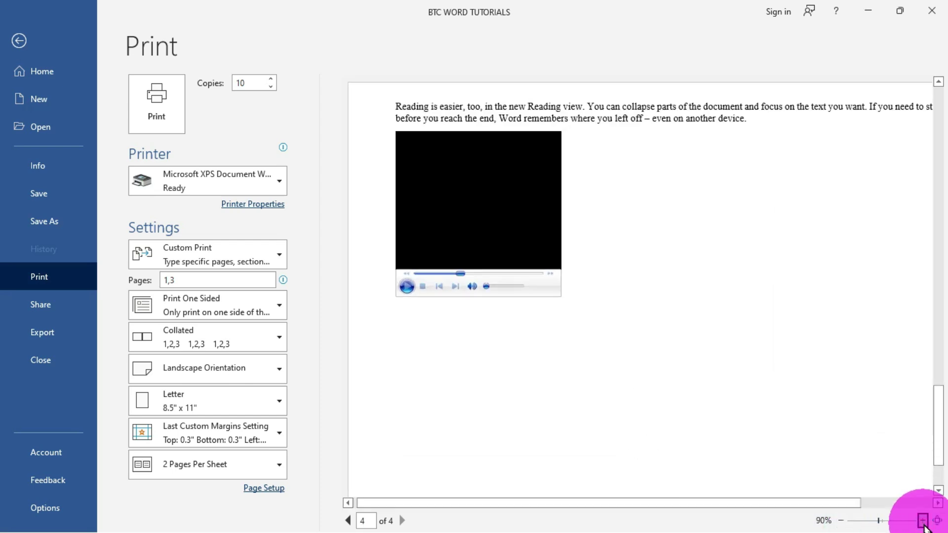
pyautogui.click(922, 521)
pyautogui.click(922, 521)
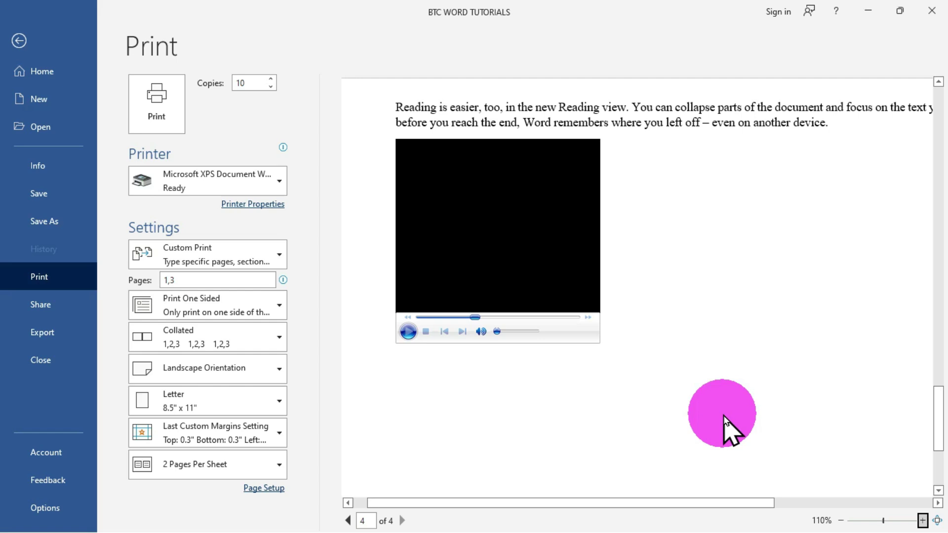
pyautogui.click(937, 520)
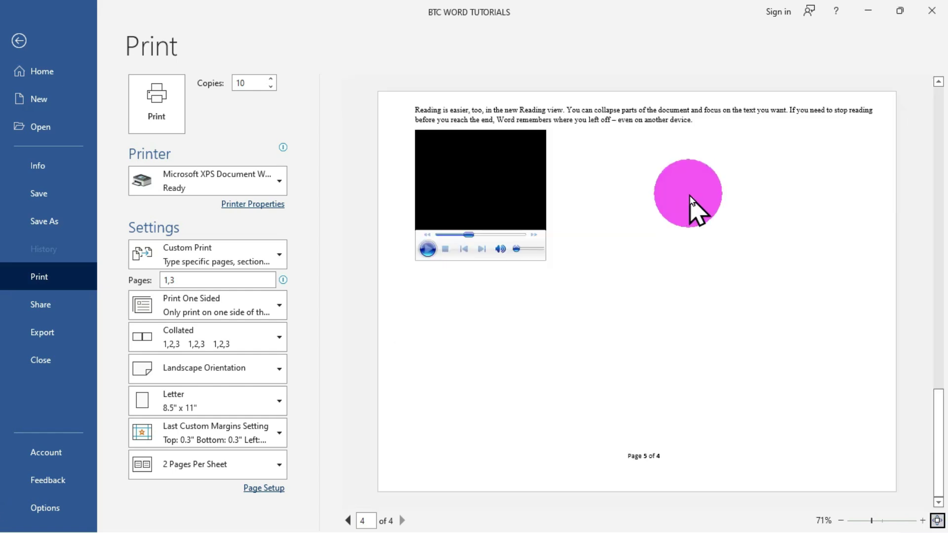